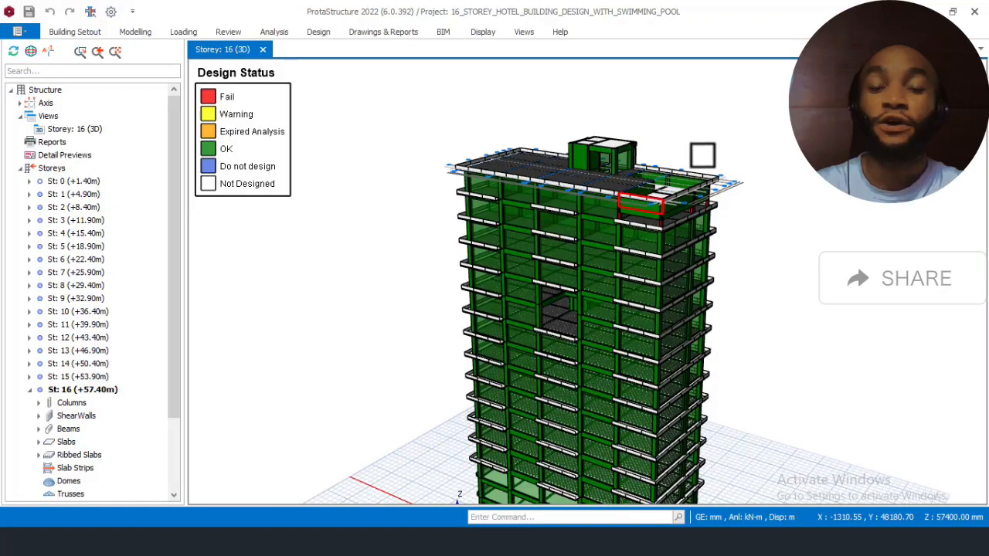
Step: Examine the design status colours of the 16-storey building's members from several sides in the 3D model
{"action": "middle_click_drag", "start_coordinate": [688, 232], "coordinate": [719, 162]}
{"action": "left_click", "coordinate": [643, 251]}
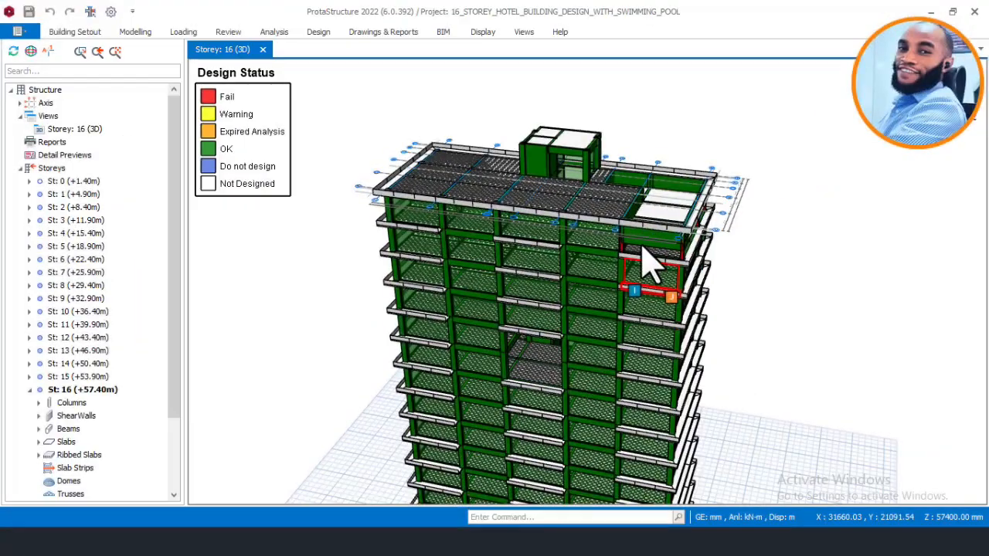
{"action": "middle_click_drag", "start_coordinate": [643, 247], "coordinate": [644, 174]}
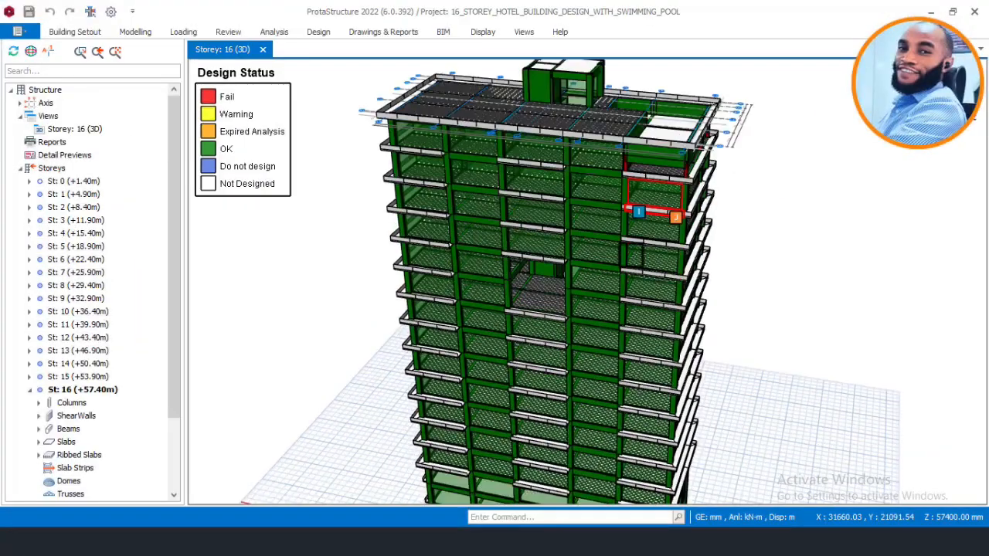
{"action": "scroll", "coordinate": [641, 226], "scroll_direction": "up", "scroll_amount": 1}
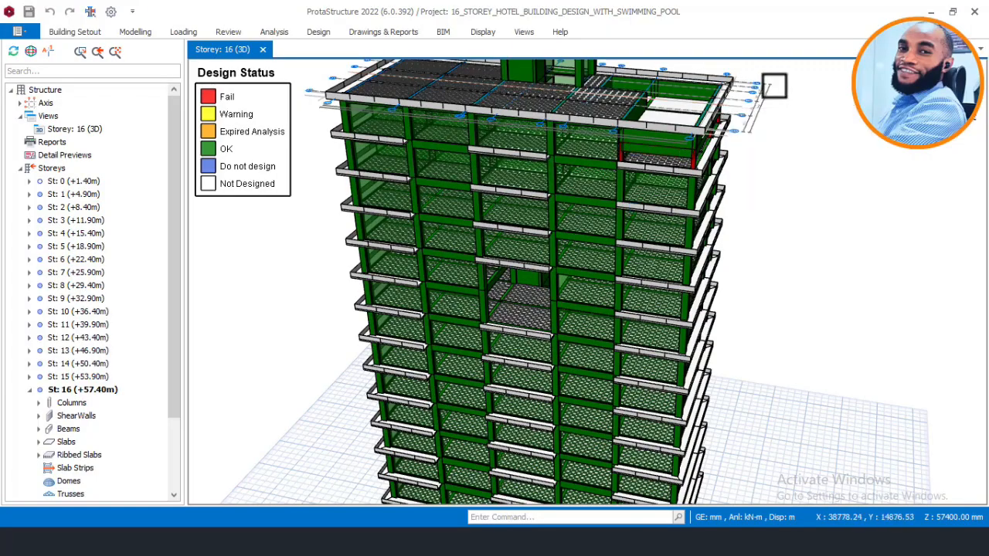
{"action": "middle_click_drag", "start_coordinate": [759, 93], "coordinate": [647, 243], "text": "shift"}
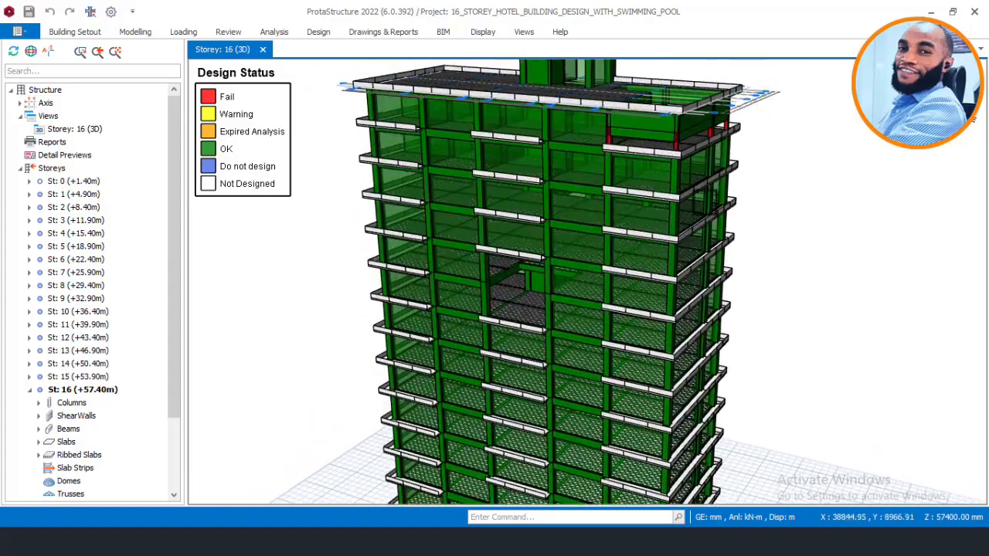
{"action": "scroll", "coordinate": [703, 209], "scroll_direction": "down", "scroll_amount": 2}
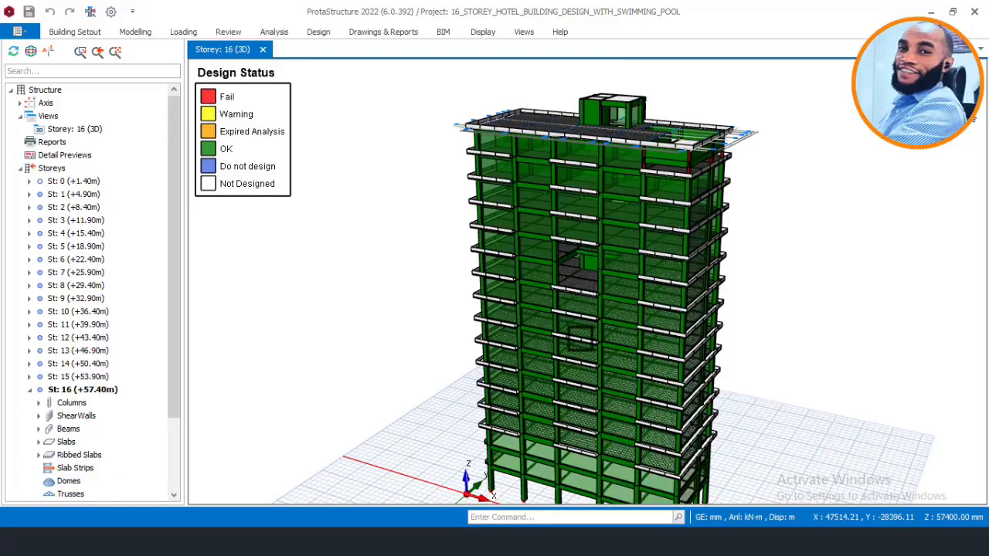
{"action": "mouse_move", "coordinate": [572, 193]}
{"action": "middle_mouse_down"}
{"action": "mouse_move", "coordinate": [595, 210]}
{"action": "mouse_move", "coordinate": [579, 209]}
{"action": "mouse_move", "coordinate": [581, 197]}
{"action": "middle_mouse_up"}
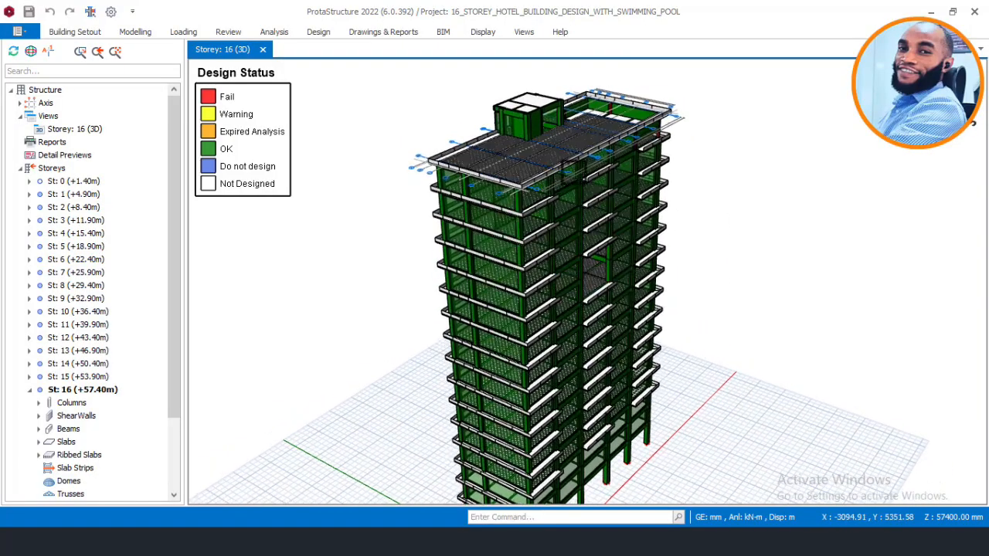
{"action": "scroll", "coordinate": [572, 166], "scroll_direction": "up", "scroll_amount": 2}
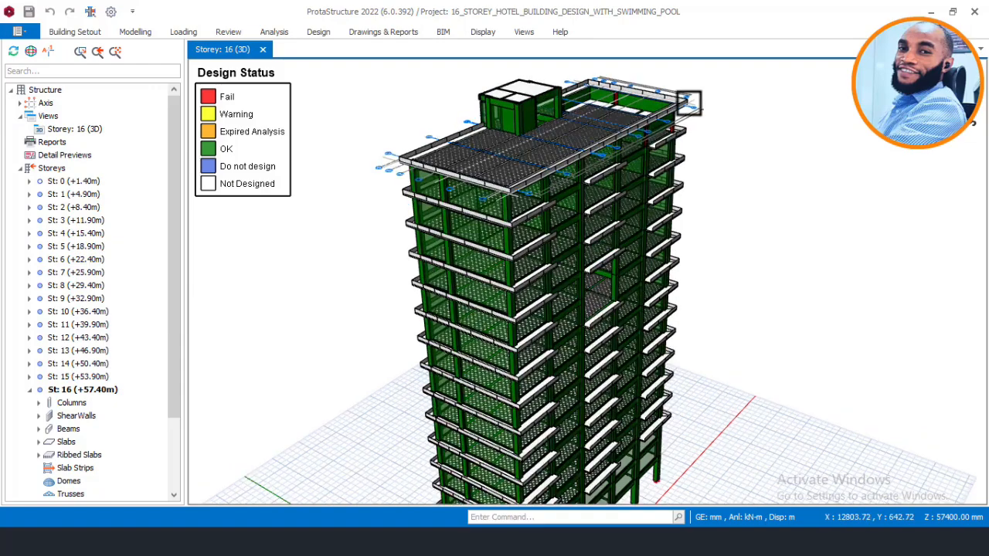
{"action": "scroll", "coordinate": [695, 100], "scroll_direction": "up", "scroll_amount": 2}
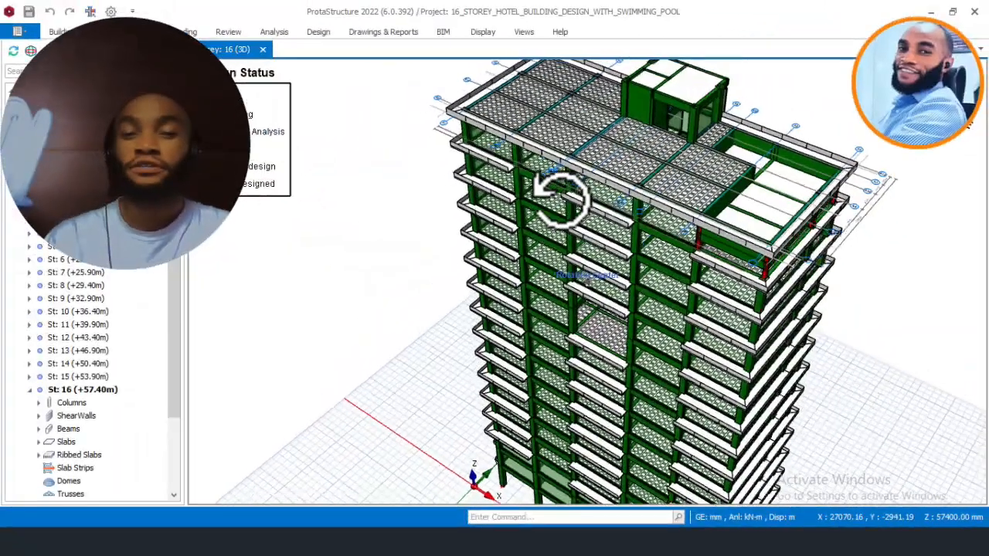
{"action": "middle_click_drag", "start_coordinate": [558, 194], "coordinate": [862, 162]}
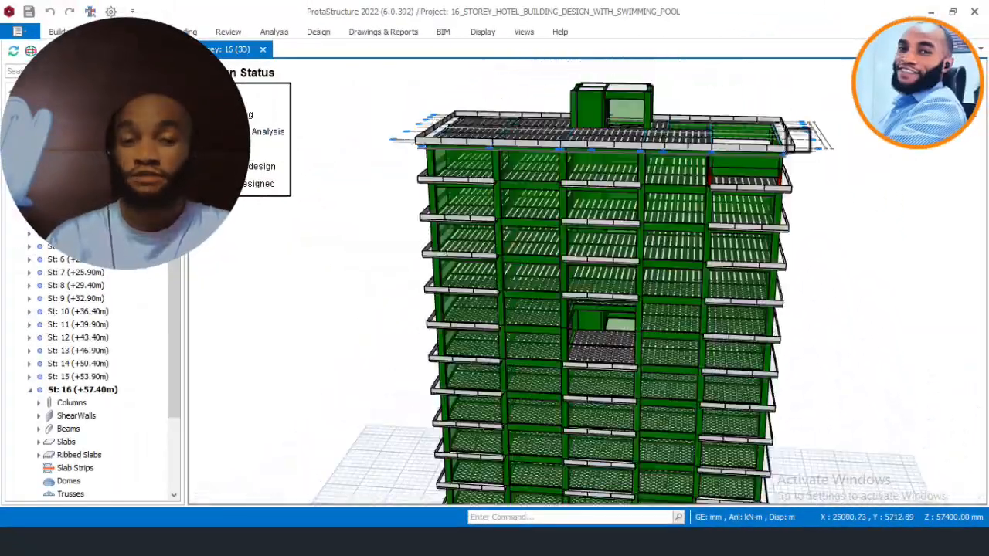
Step: Examine the failed columns beneath the rooftop swimming pool at the building's corner from close up and from several angles
{"action": "scroll", "coordinate": [799, 139], "scroll_direction": "up", "scroll_amount": 7}
{"action": "mouse_move", "coordinate": [744, 177]}
{"action": "middle_mouse_down"}
{"action": "mouse_move", "coordinate": [691, 188]}
{"action": "mouse_move", "coordinate": [680, 165]}
{"action": "mouse_move", "coordinate": [700, 174]}
{"action": "middle_mouse_up"}
{"action": "scroll", "coordinate": [693, 164], "scroll_direction": "down", "scroll_amount": 2}
{"action": "scroll", "coordinate": [709, 376], "scroll_direction": "down", "scroll_amount": 1}
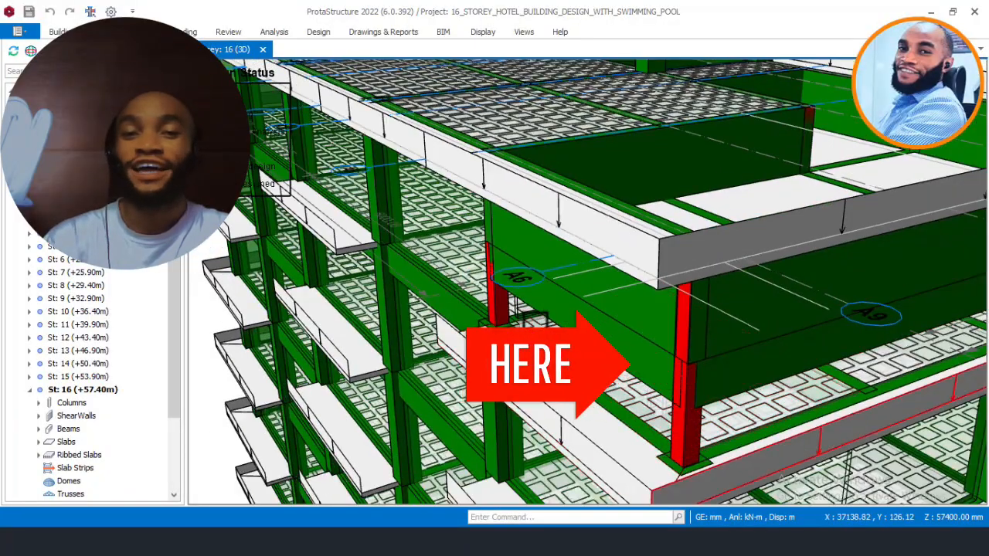
{"action": "scroll", "coordinate": [704, 309], "scroll_direction": "down", "scroll_amount": 3}
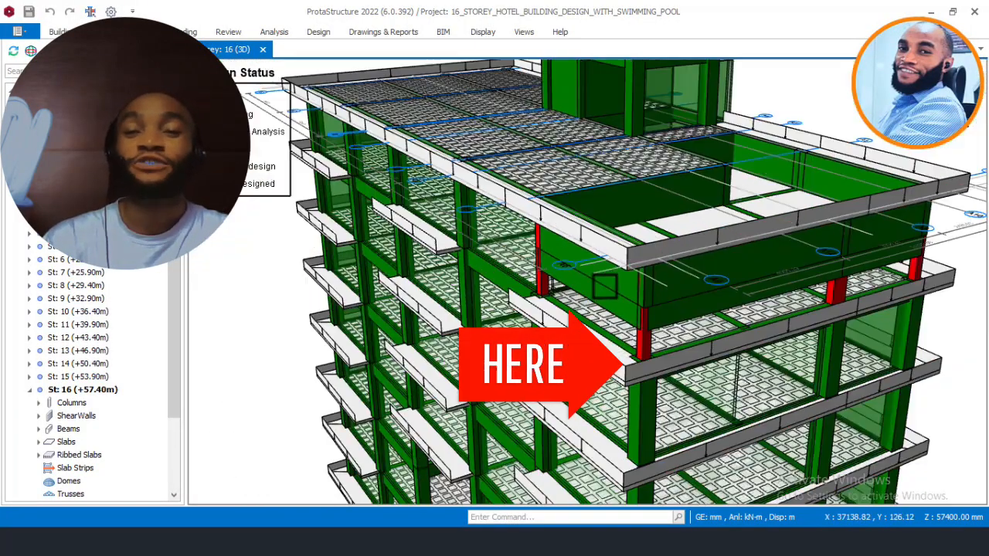
{"action": "middle_click_drag", "start_coordinate": [769, 309], "coordinate": [704, 306]}
{"action": "scroll", "coordinate": [764, 215], "scroll_direction": "up", "scroll_amount": 2}
{"action": "scroll", "coordinate": [698, 287], "scroll_direction": "up", "scroll_amount": 2}
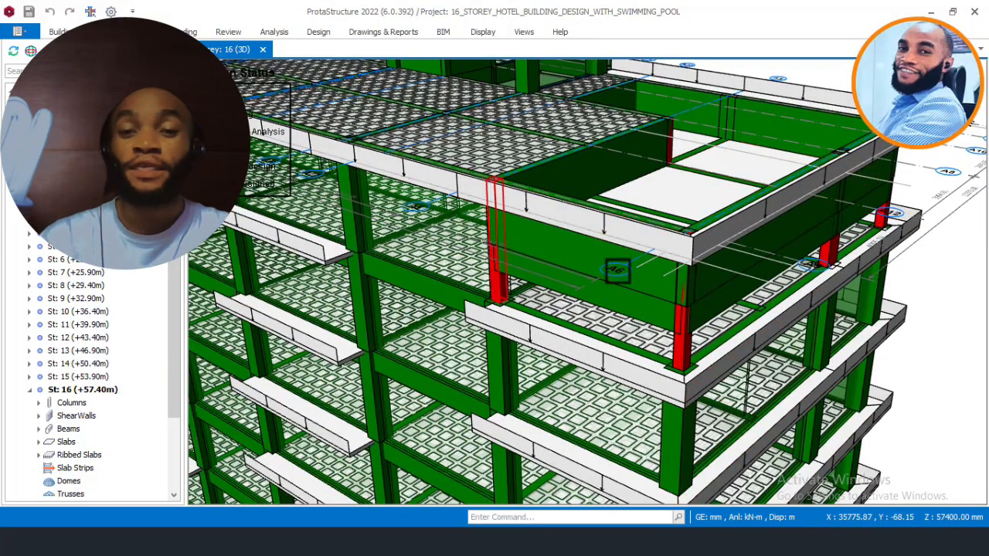
{"action": "left_click", "coordinate": [686, 299]}
{"action": "mouse_move", "coordinate": [727, 203]}
{"action": "middle_mouse_down"}
{"action": "mouse_move", "coordinate": [672, 214]}
{"action": "mouse_move", "coordinate": [641, 200]}
{"action": "middle_mouse_up"}
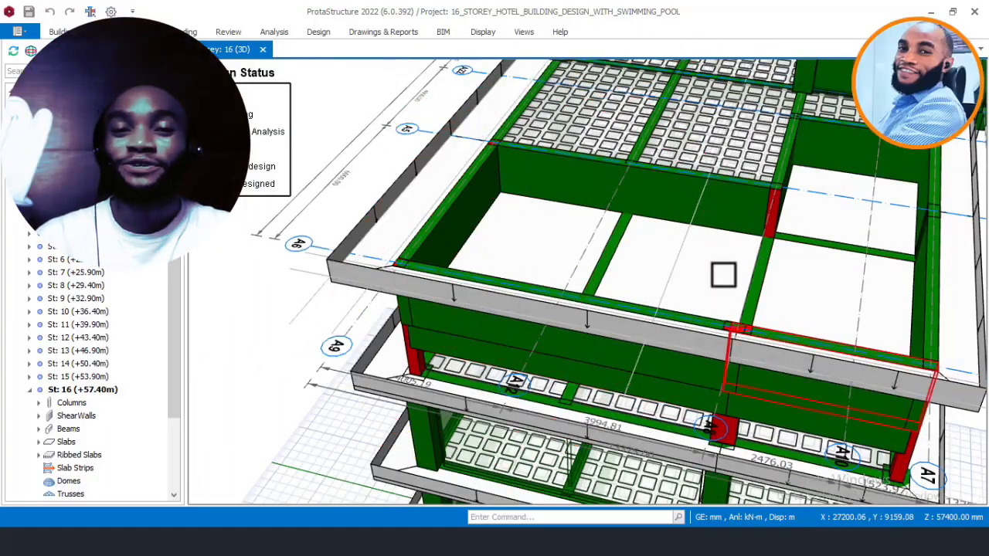
{"action": "mouse_move", "coordinate": [635, 316]}
{"action": "middle_mouse_down"}
{"action": "mouse_move", "coordinate": [702, 316]}
{"action": "mouse_move", "coordinate": [729, 278]}
{"action": "mouse_move", "coordinate": [756, 290]}
{"action": "mouse_move", "coordinate": [706, 299]}
{"action": "mouse_move", "coordinate": [704, 282]}
{"action": "mouse_move", "coordinate": [690, 309]}
{"action": "mouse_move", "coordinate": [640, 291]}
{"action": "mouse_move", "coordinate": [660, 292]}
{"action": "mouse_move", "coordinate": [626, 307]}
{"action": "mouse_move", "coordinate": [685, 343]}
{"action": "middle_mouse_up"}
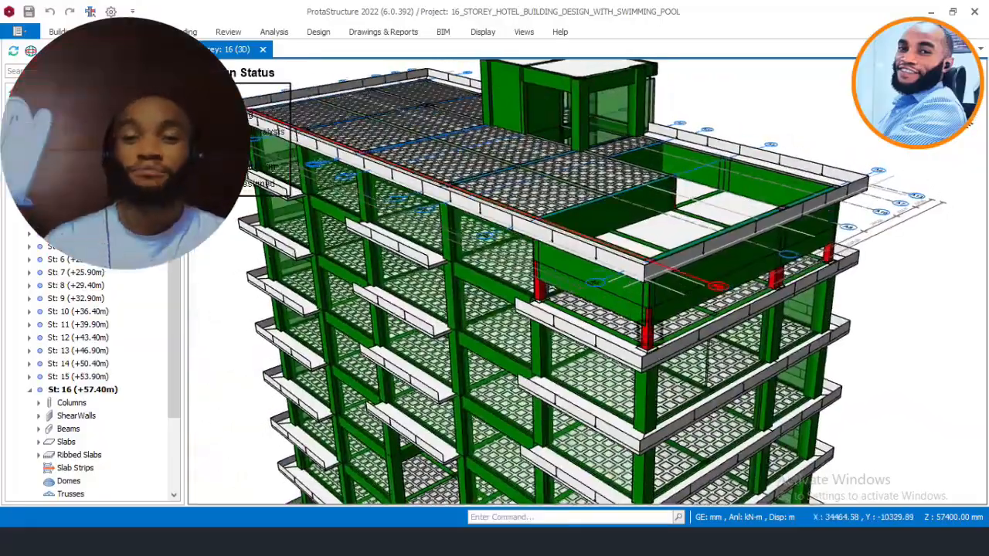
{"action": "scroll", "coordinate": [684, 343], "scroll_direction": "up", "scroll_amount": 3}
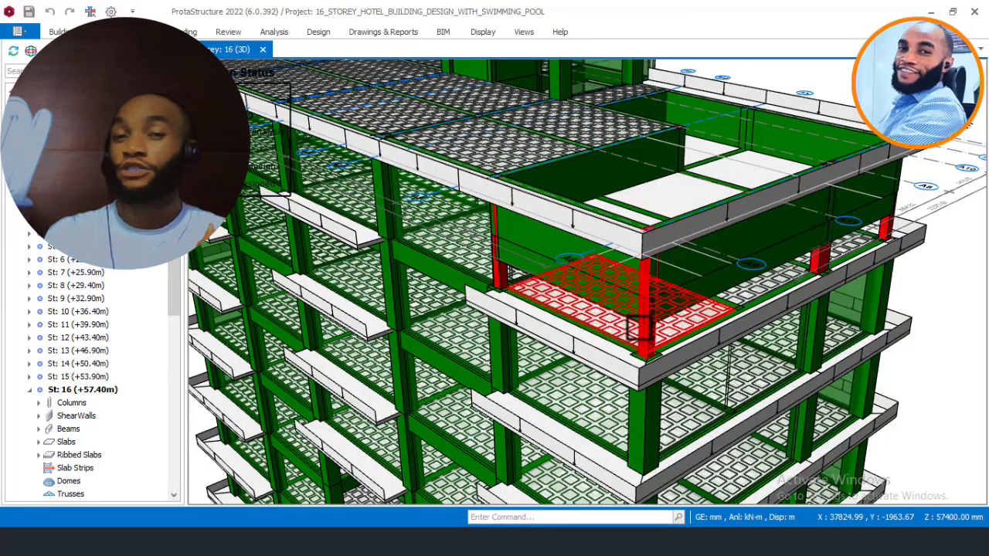
Step: Open the section design of storey 16 corner column 16C18 beneath the pool and run its interactive reinforcement design
{"action": "left_click", "coordinate": [640, 329]}
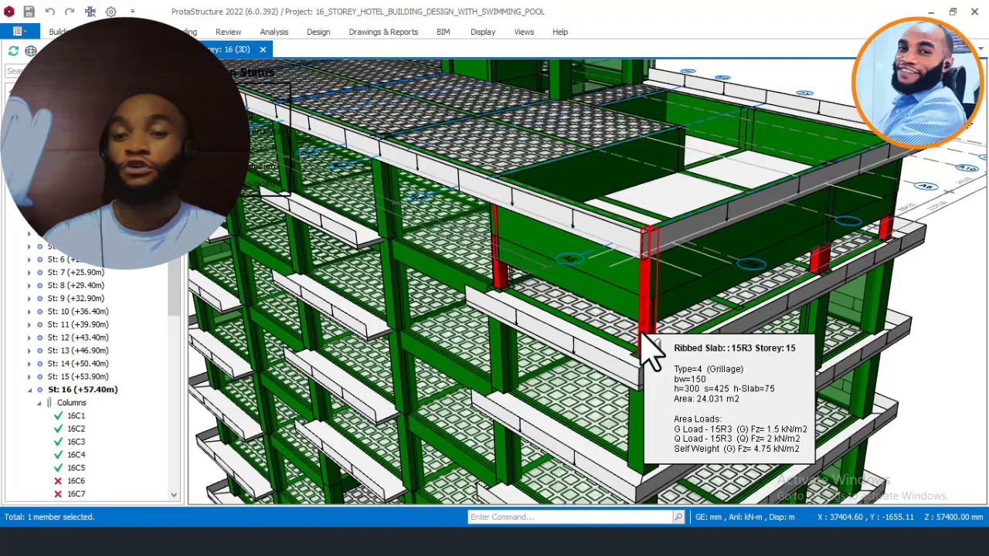
{"action": "right_click", "coordinate": [648, 351]}
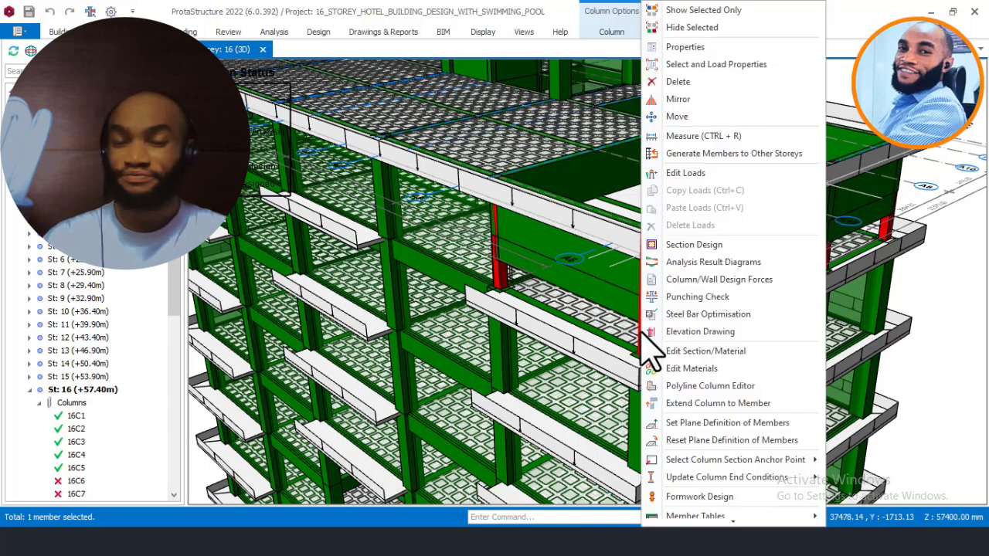
{"action": "left_click", "coordinate": [721, 245]}
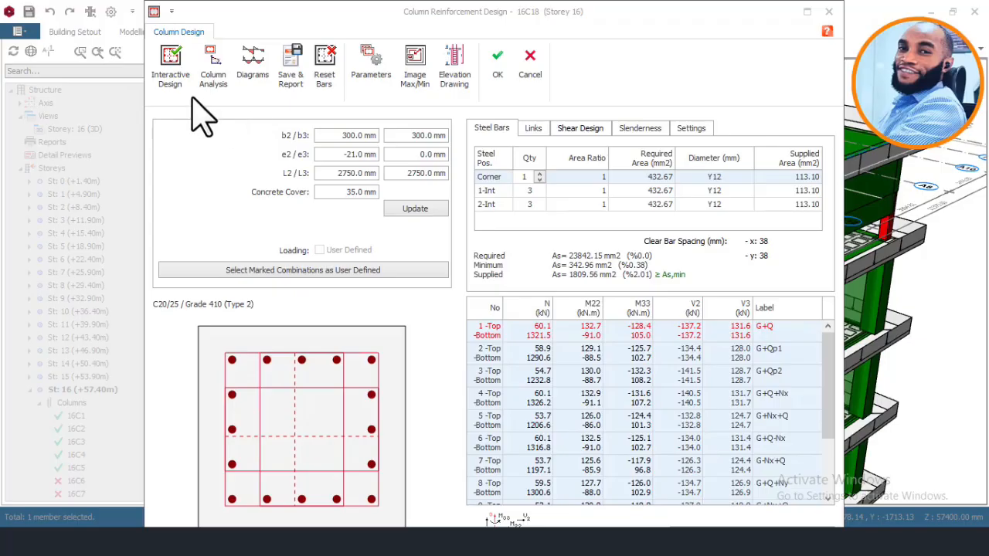
{"action": "left_click", "coordinate": [173, 65]}
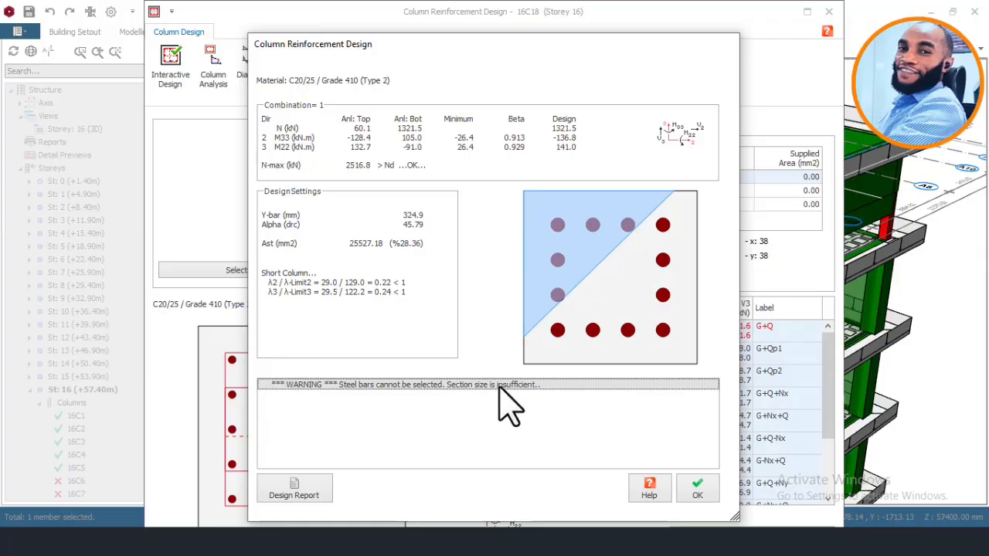
{"action": "left_click", "coordinate": [698, 485]}
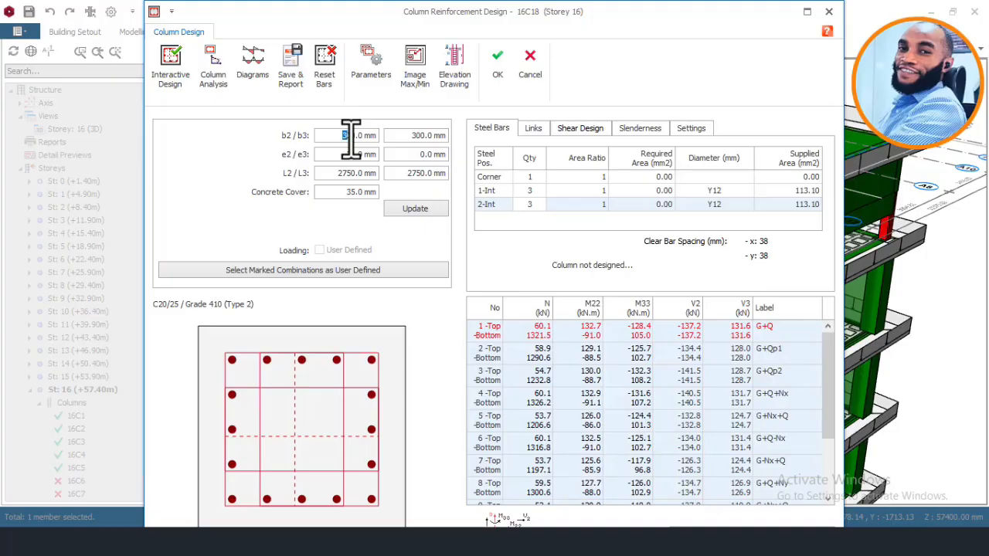
Step: Set column 16C18's section dimensions b2 and b3 to 400 mm, update the section and reset its steel bars
{"action": "type", "text": "4"}
{"action": "left_click", "coordinate": [415, 208]}
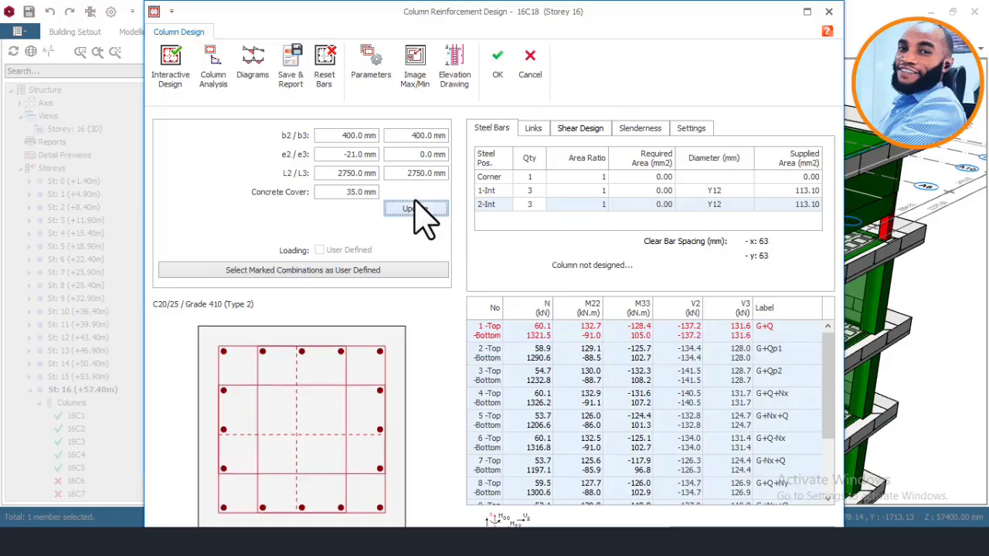
{"action": "left_click", "coordinate": [332, 62]}
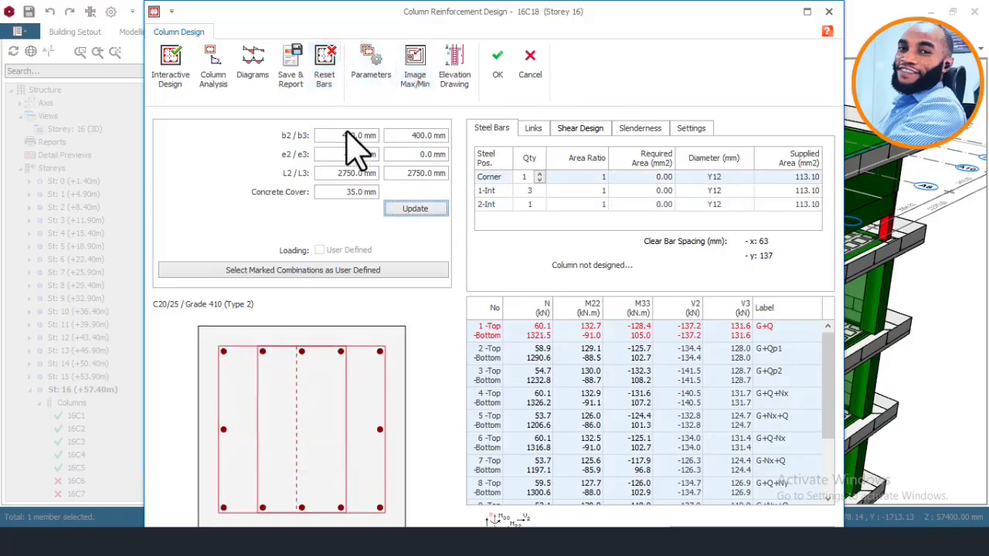
Step: Rerun the interactive design for the 400 x 400 mm column 16C18 and save the resulting reinforcement to the model
{"action": "left_click", "coordinate": [173, 63]}
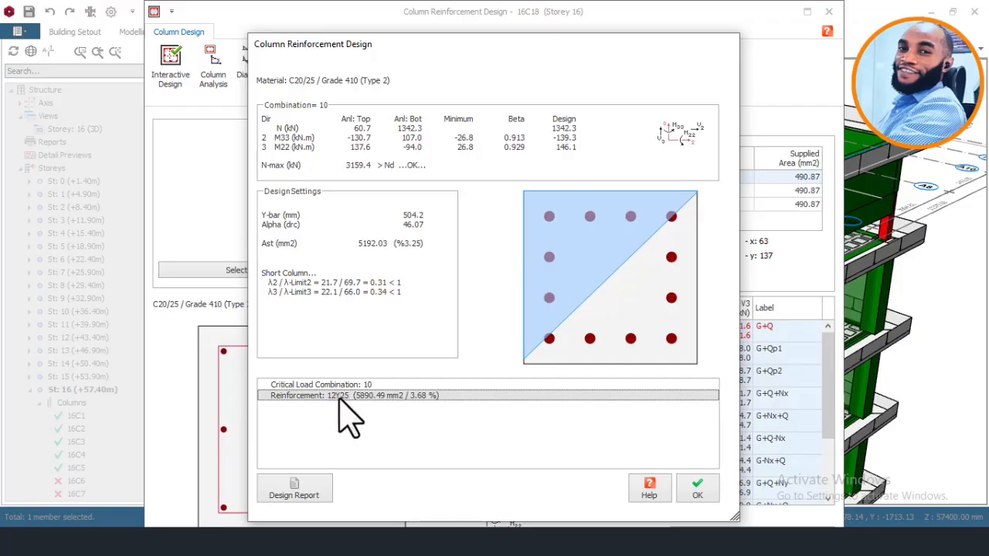
{"action": "left_click", "coordinate": [700, 495]}
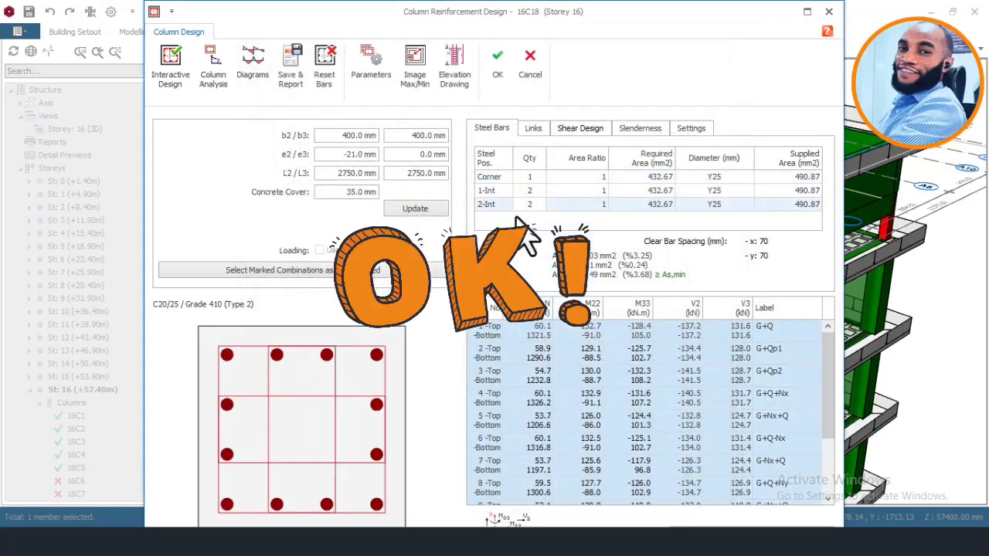
{"action": "left_click", "coordinate": [497, 68]}
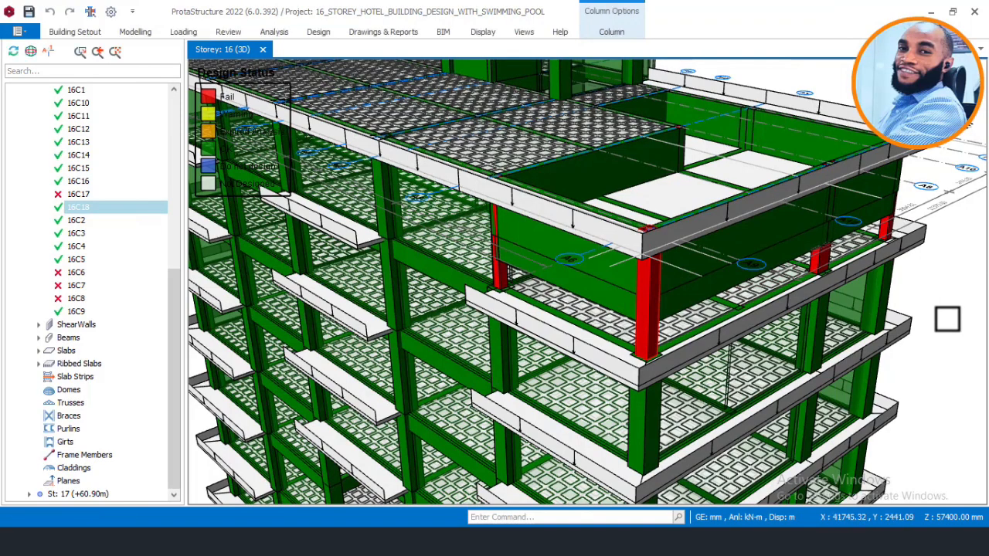
{"action": "key", "text": "Escape"}
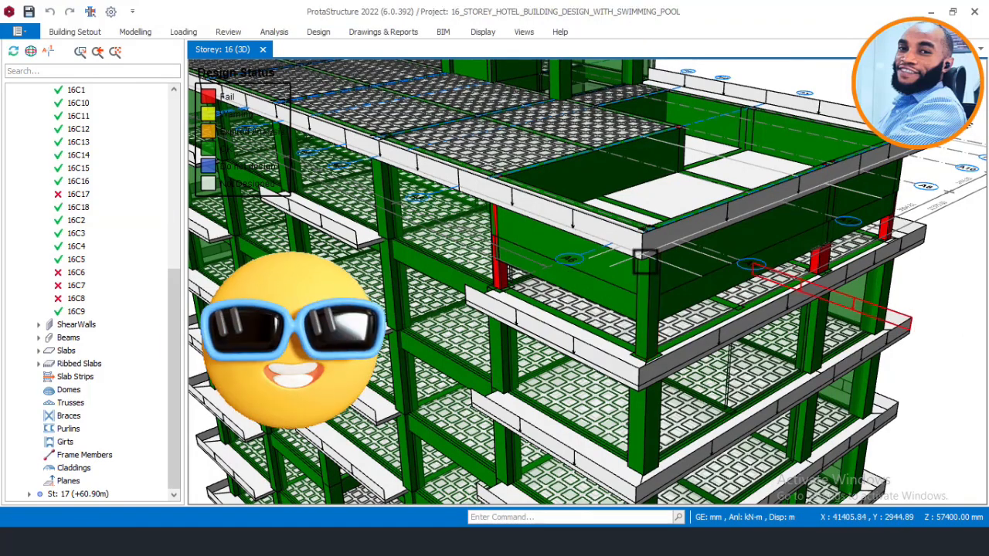
Step: Check the redesigned corner column's details in the 3D model and open the section design of the neighbouring failed column 16C17
{"action": "scroll", "coordinate": [664, 313], "scroll_direction": "up", "scroll_amount": 5}
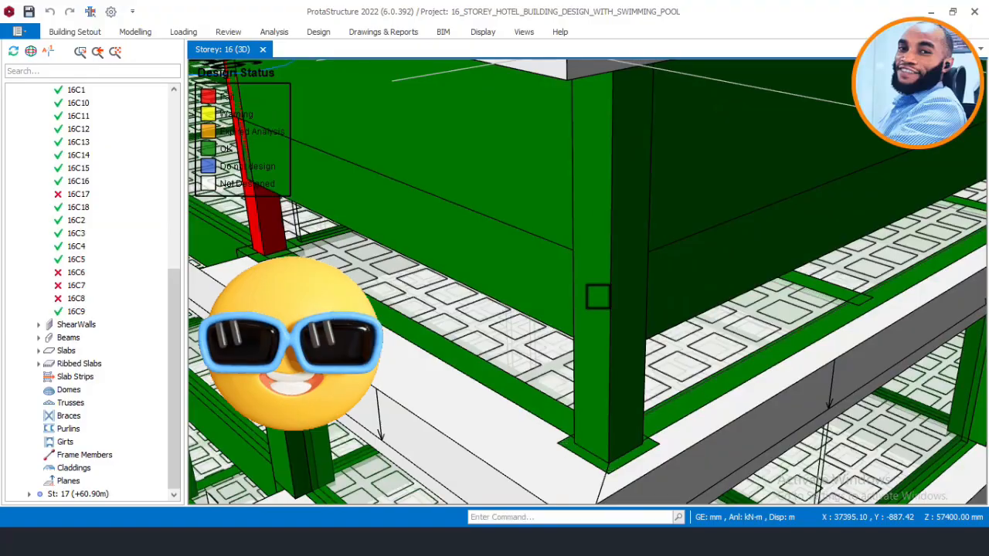
{"action": "mouse_move", "coordinate": [599, 329]}
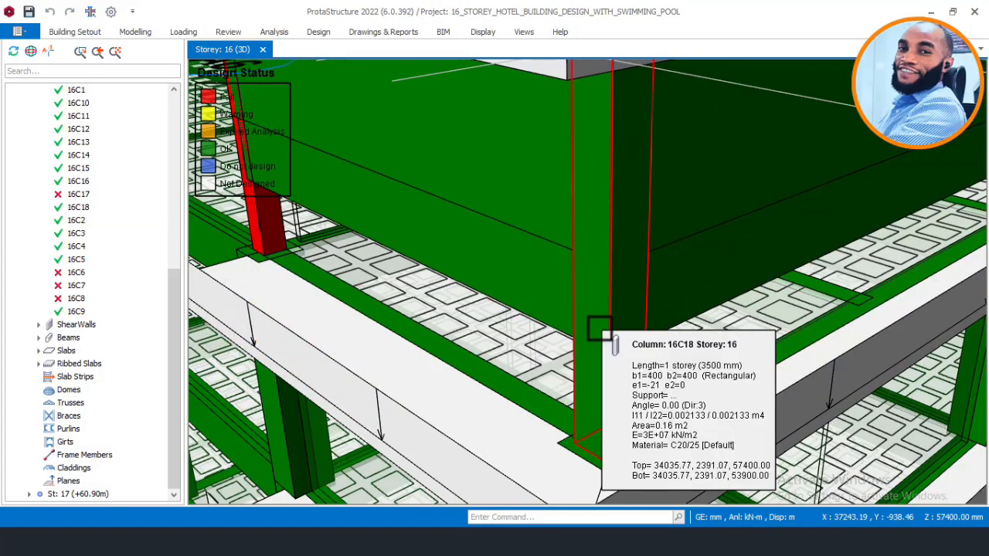
{"action": "scroll", "coordinate": [572, 327], "scroll_direction": "down", "scroll_amount": 5}
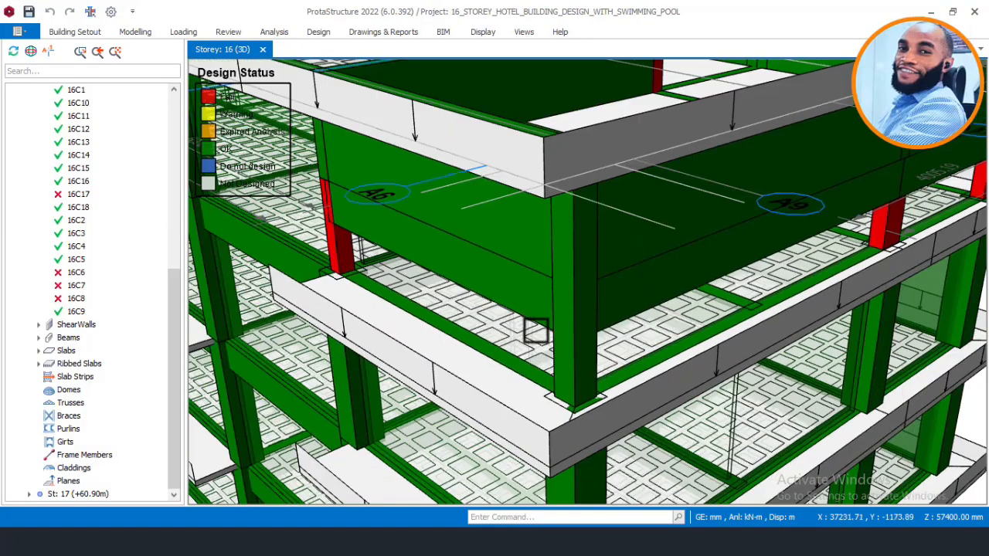
{"action": "scroll", "coordinate": [536, 327], "scroll_direction": "down", "scroll_amount": 3}
{"action": "scroll", "coordinate": [453, 296], "scroll_direction": "up", "scroll_amount": 3}
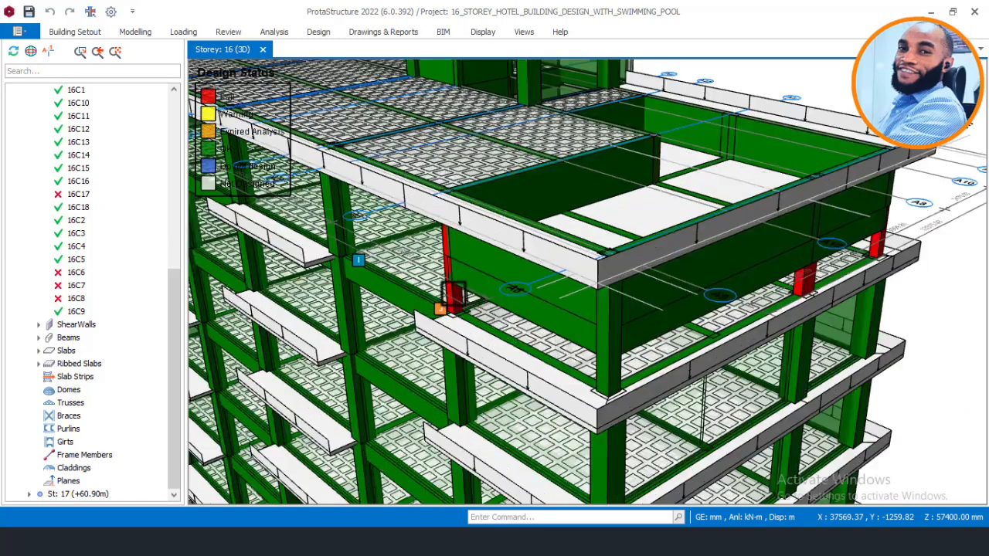
{"action": "scroll", "coordinate": [453, 296], "scroll_direction": "up", "scroll_amount": 2}
{"action": "scroll", "coordinate": [451, 298], "scroll_direction": "up", "scroll_amount": 1}
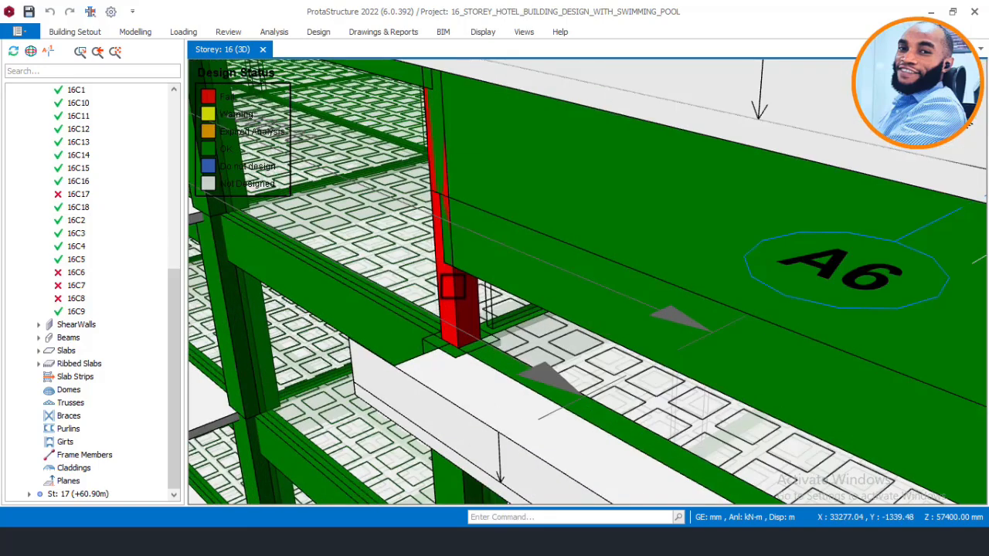
{"action": "right_click", "coordinate": [452, 287]}
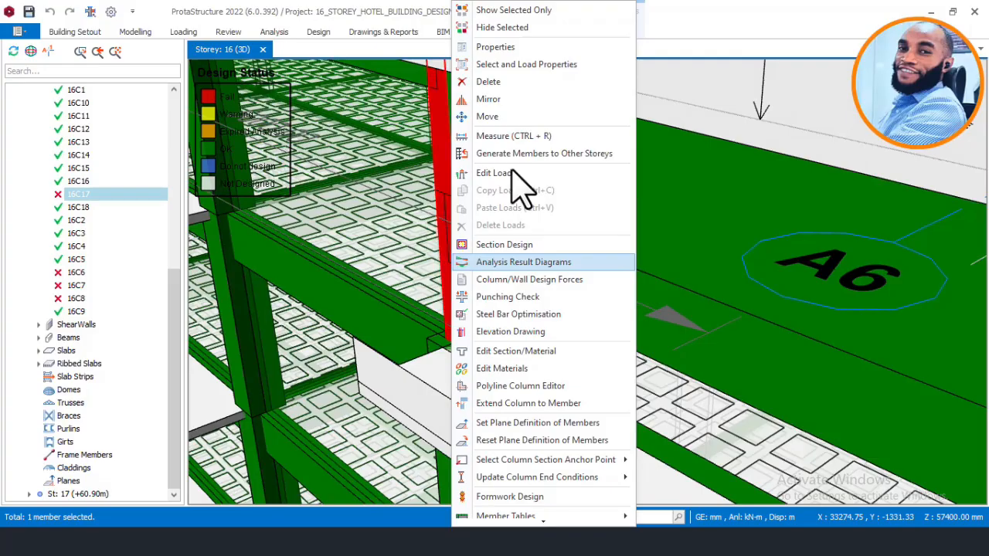
{"action": "left_click", "coordinate": [515, 240]}
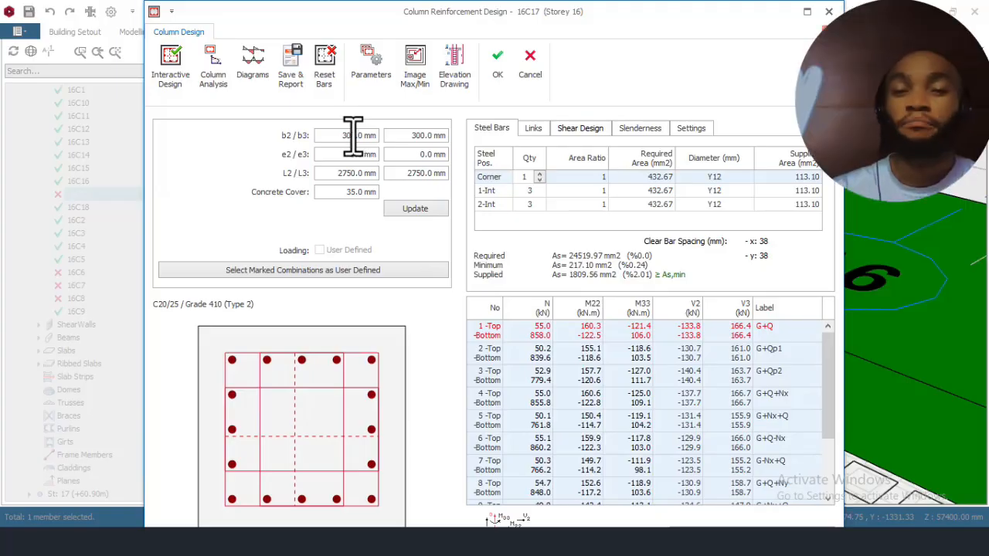
Step: Set column 16C17's b2 and b3 to 400 mm, update the section, run the interactive design and save the resulting reinforcement
{"action": "left_click_drag", "start_coordinate": [343, 137], "coordinate": [350, 137]}
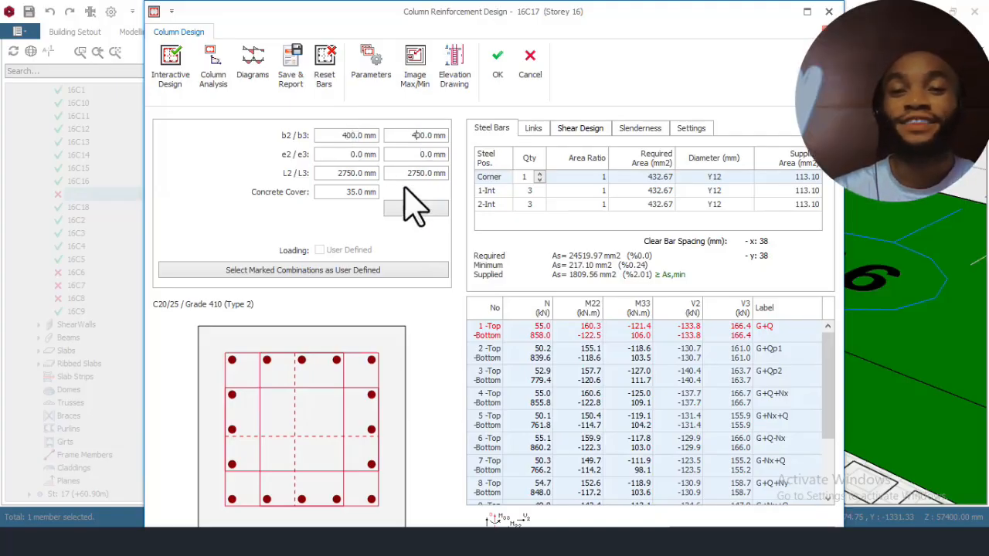
{"action": "left_click", "coordinate": [415, 209]}
{"action": "left_click", "coordinate": [169, 73]}
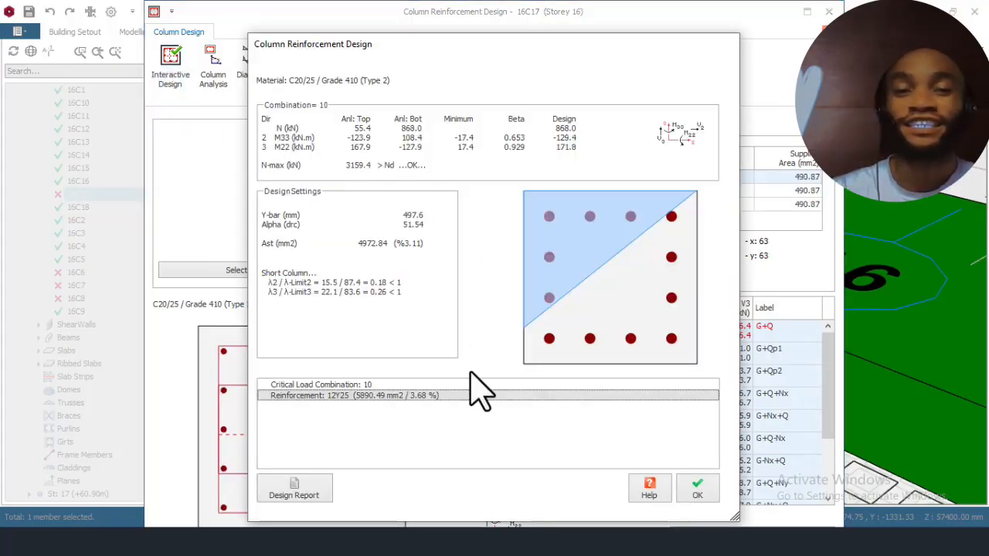
{"action": "left_click", "coordinate": [699, 491]}
{"action": "left_click", "coordinate": [498, 68]}
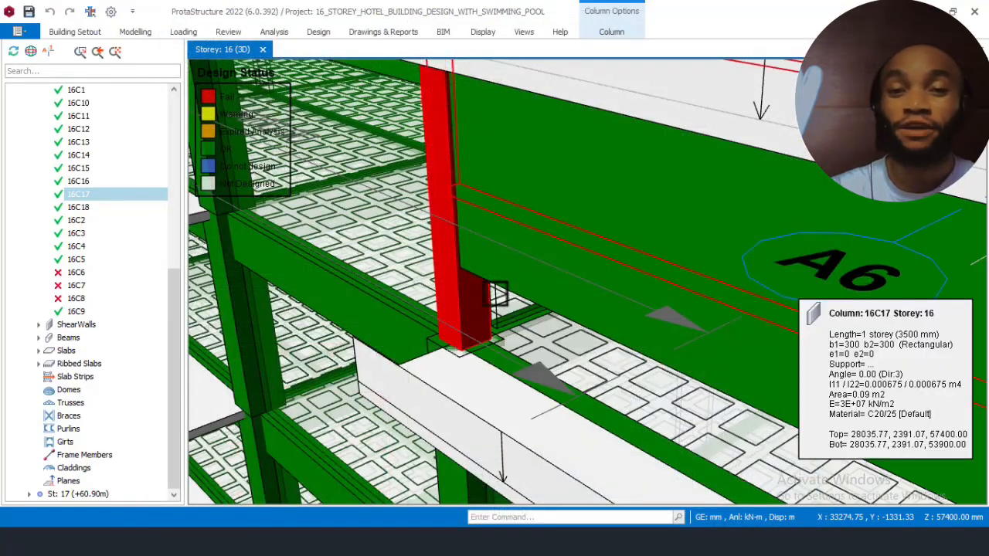
Step: Clear the selection and open the section design of failed column 16C6 beneath the pool wall
{"action": "scroll", "coordinate": [521, 290], "scroll_direction": "down", "scroll_amount": 3}
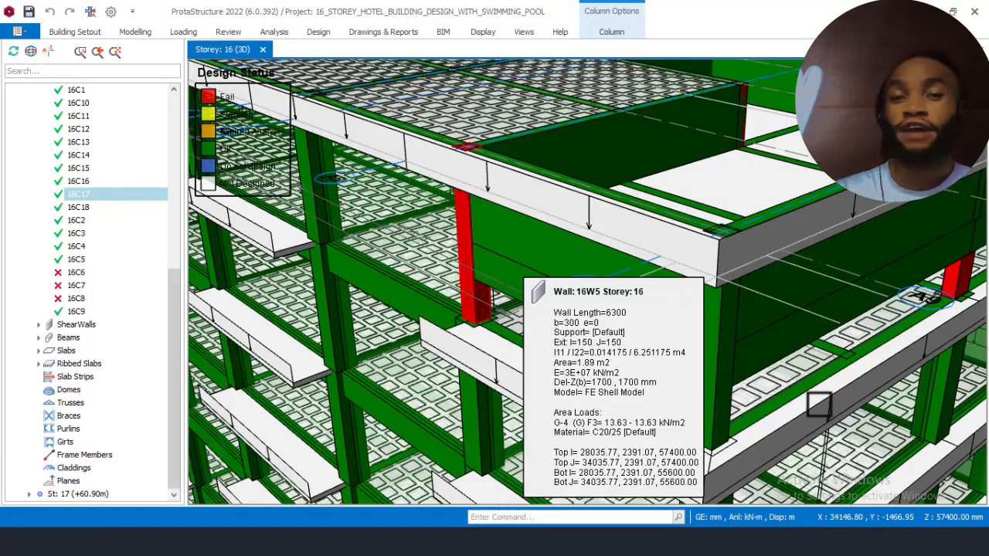
{"action": "scroll", "coordinate": [649, 347], "scroll_direction": "down", "scroll_amount": 2}
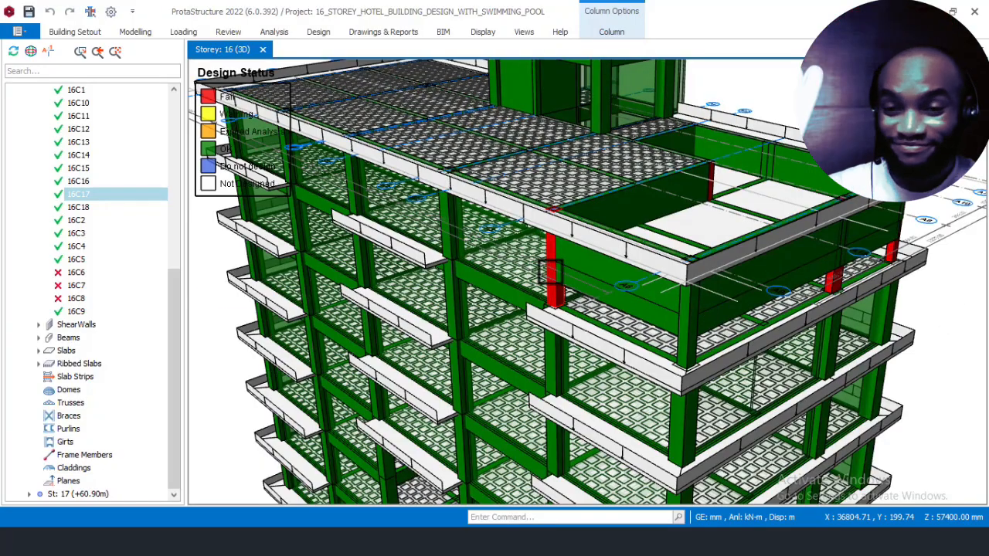
{"action": "key", "text": "Escape"}
{"action": "scroll", "coordinate": [901, 248], "scroll_direction": "up", "scroll_amount": 4}
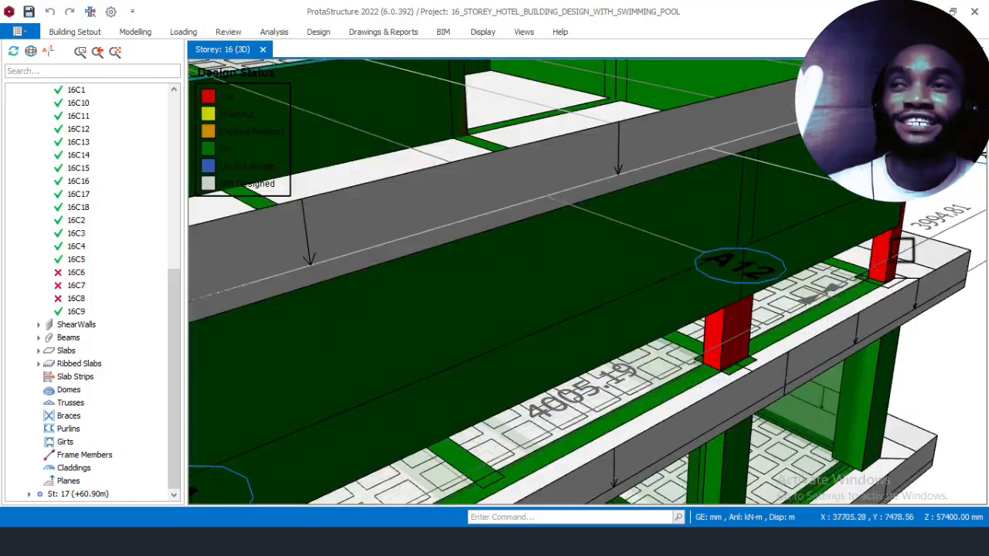
{"action": "middle_click_drag", "start_coordinate": [791, 312], "coordinate": [786, 314]}
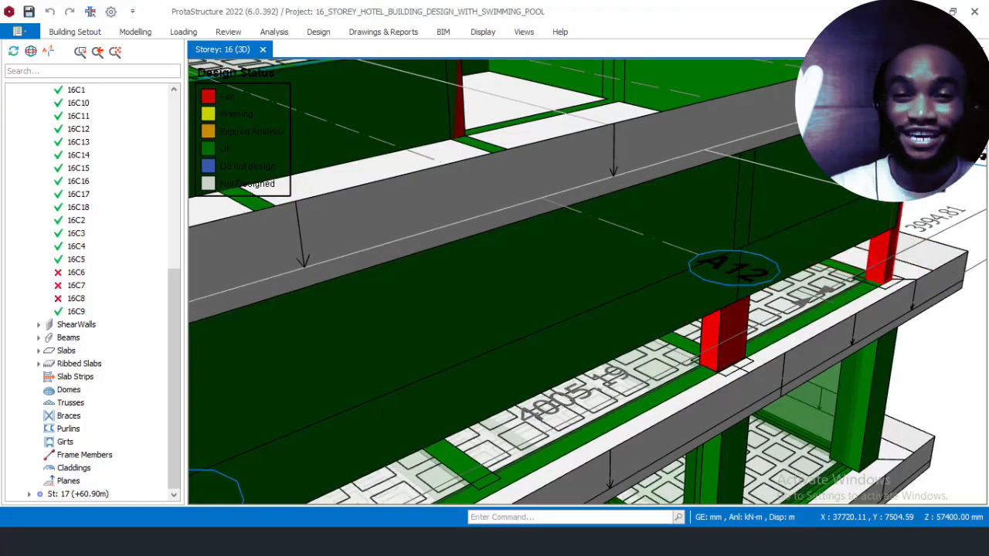
{"action": "right_click", "coordinate": [888, 243]}
{"action": "left_click", "coordinate": [875, 229]}
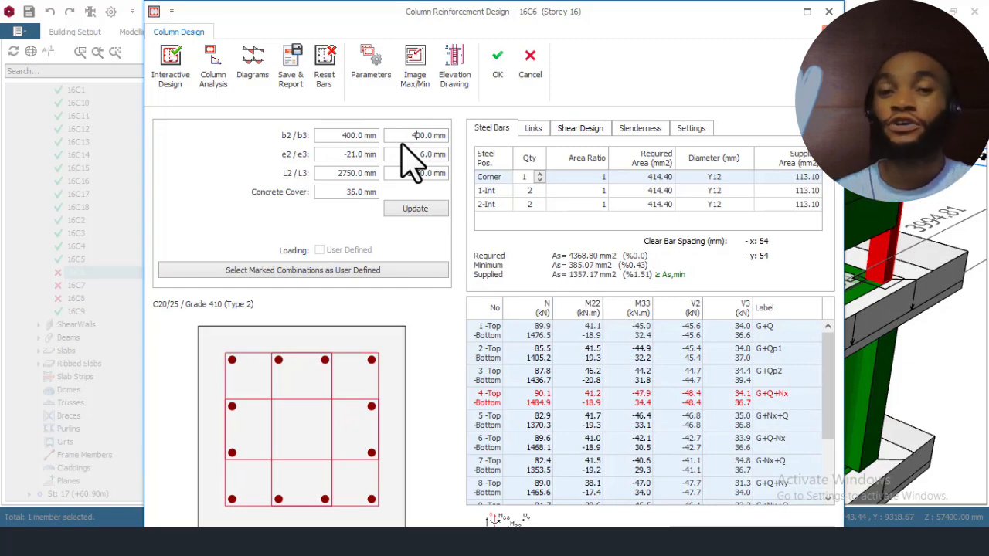
Step: Set column 16C6's b3 to 400 mm, update the section, run the interactive design and save the 8Y16 reinforcement
{"action": "left_click", "coordinate": [414, 209]}
{"action": "left_click", "coordinate": [178, 77]}
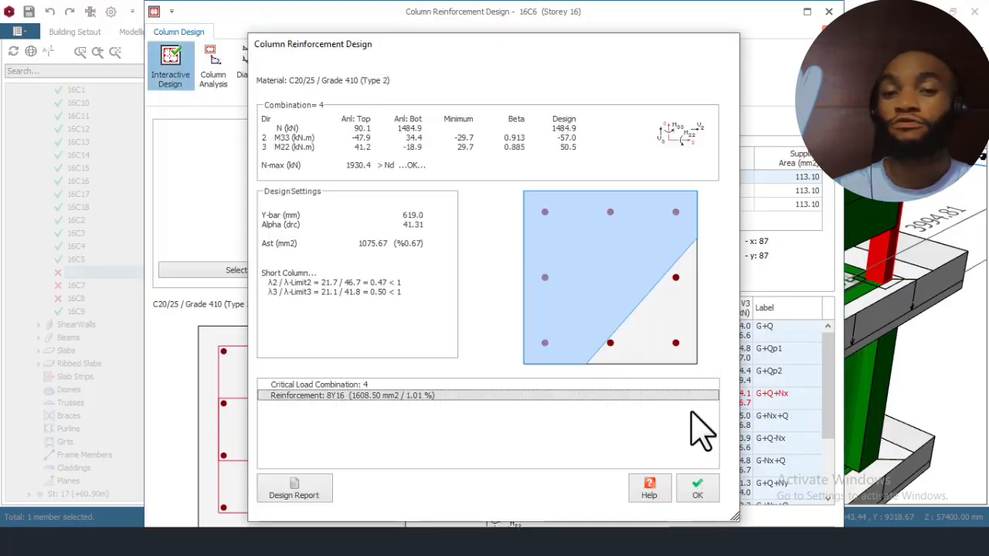
{"action": "left_click", "coordinate": [698, 486]}
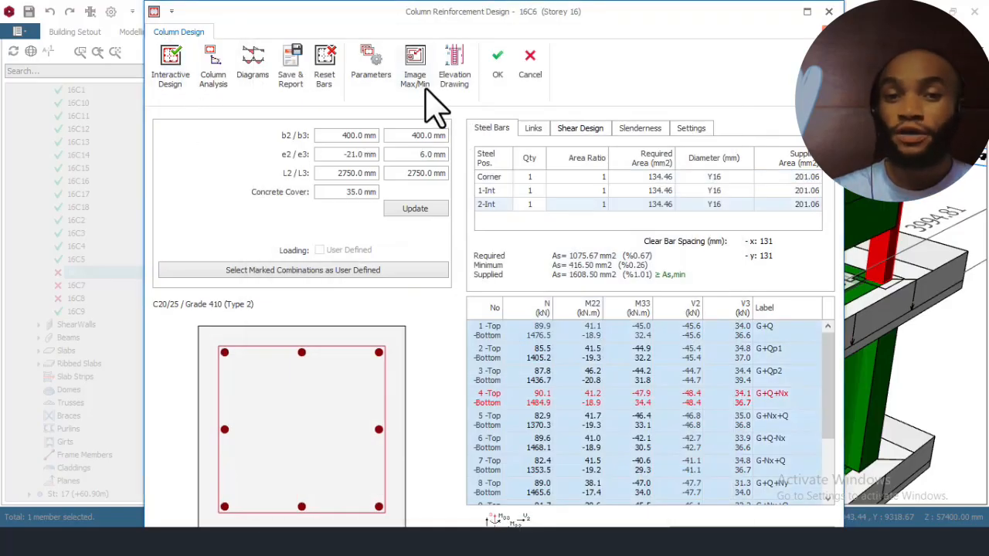
{"action": "left_click", "coordinate": [497, 62]}
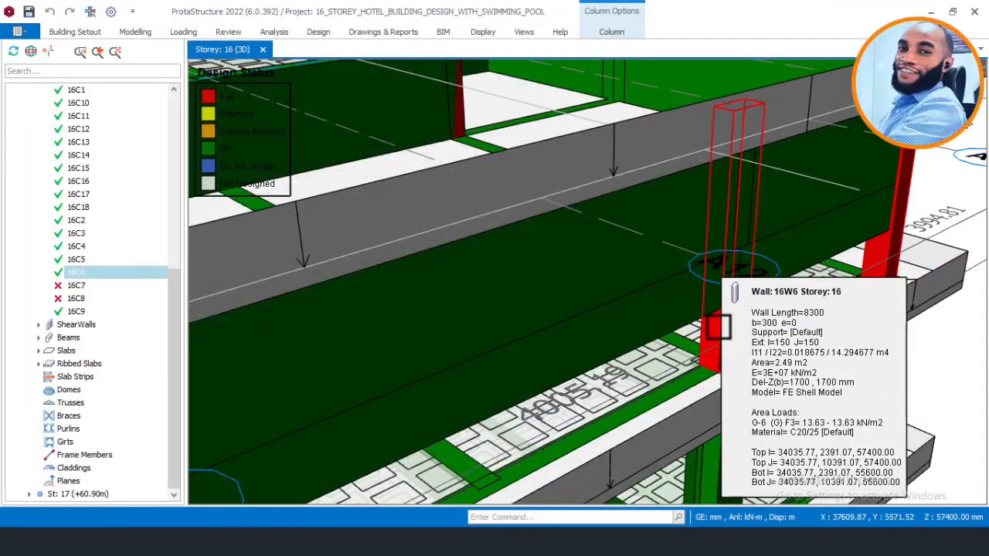
Step: Open the section design of failed column 16C7 and run its interactive reinforcement design
{"action": "right_click", "coordinate": [718, 329]}
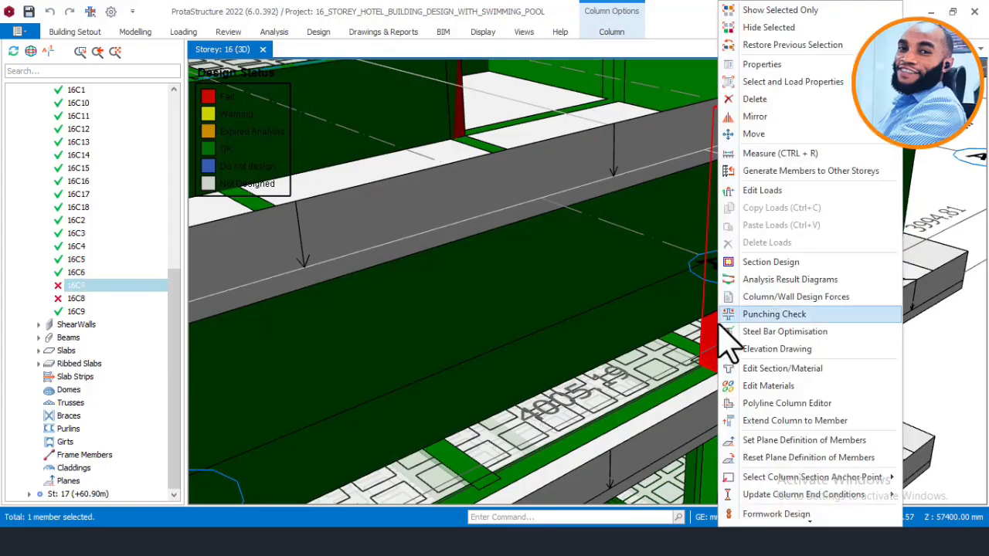
{"action": "left_click", "coordinate": [777, 265]}
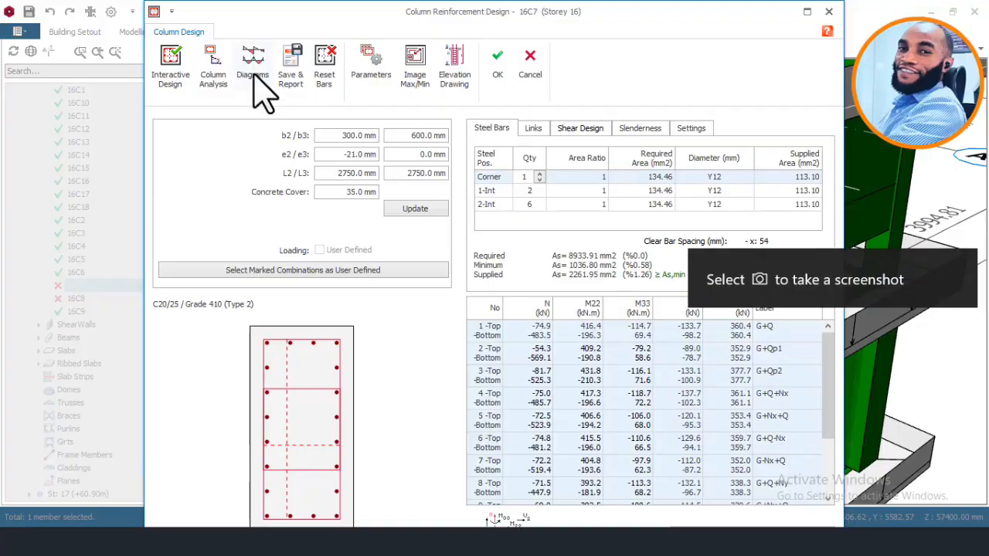
{"action": "left_click", "coordinate": [182, 66]}
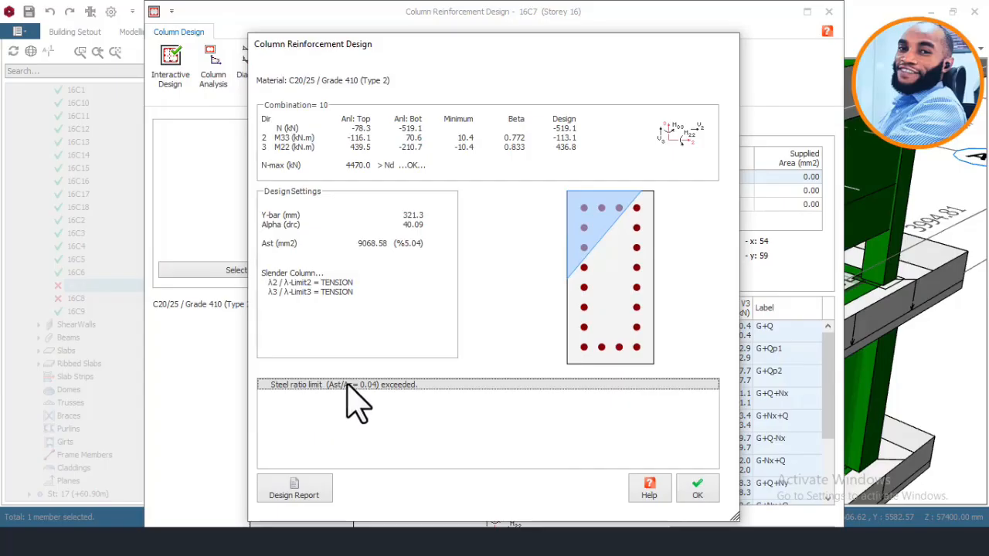
{"action": "left_click", "coordinate": [698, 489]}
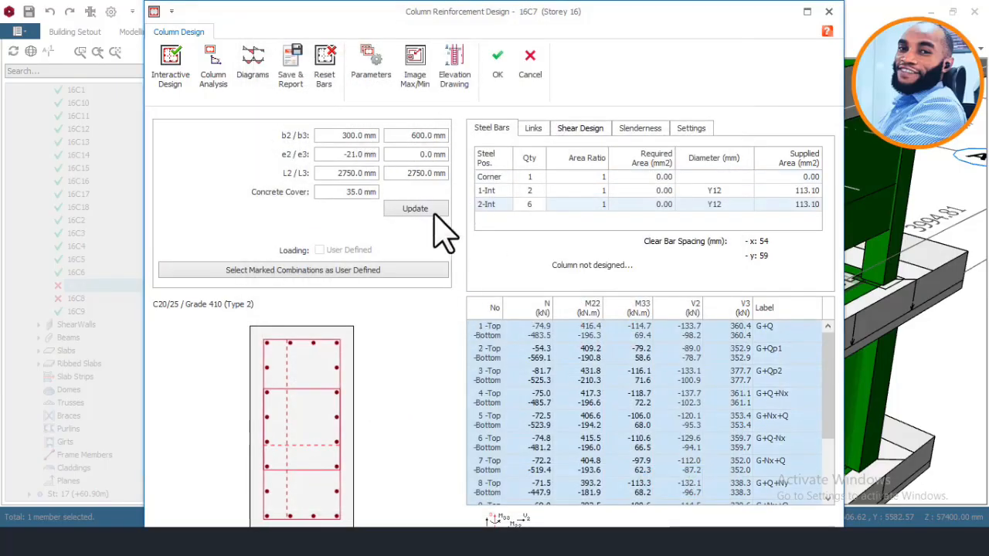
Step: Reset column 16C7's steel bars and rerun the interactive design with the existing section
{"action": "left_click", "coordinate": [325, 66]}
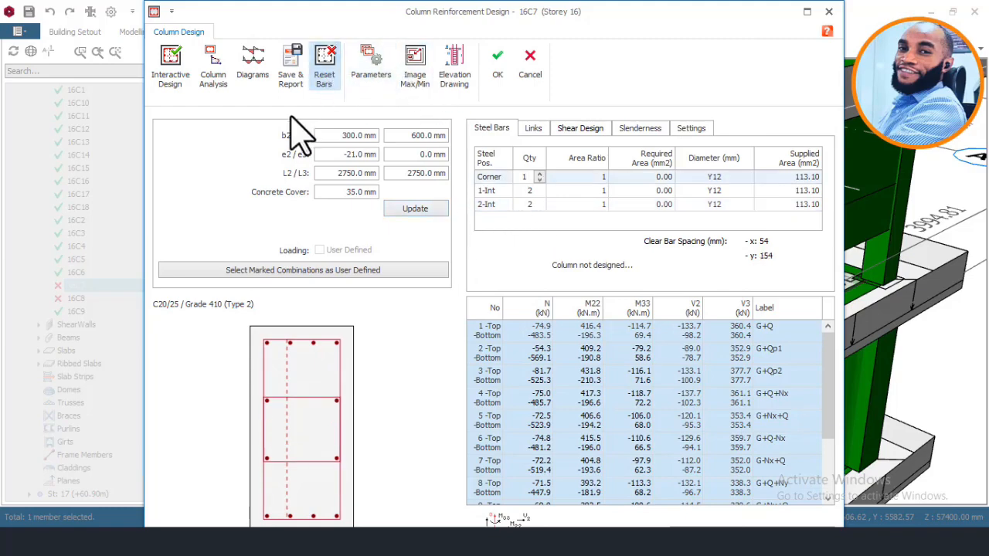
{"action": "left_click", "coordinate": [174, 64]}
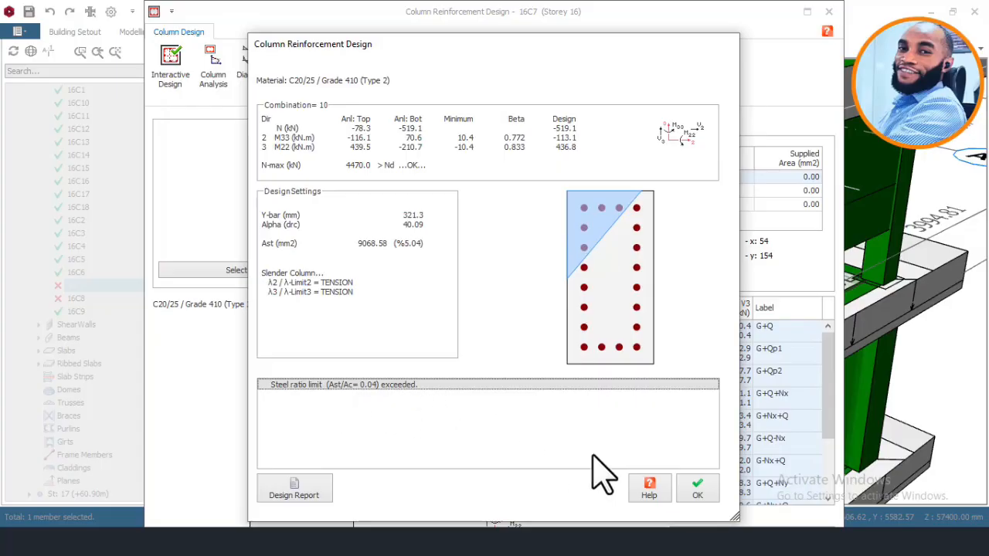
{"action": "left_click", "coordinate": [698, 488]}
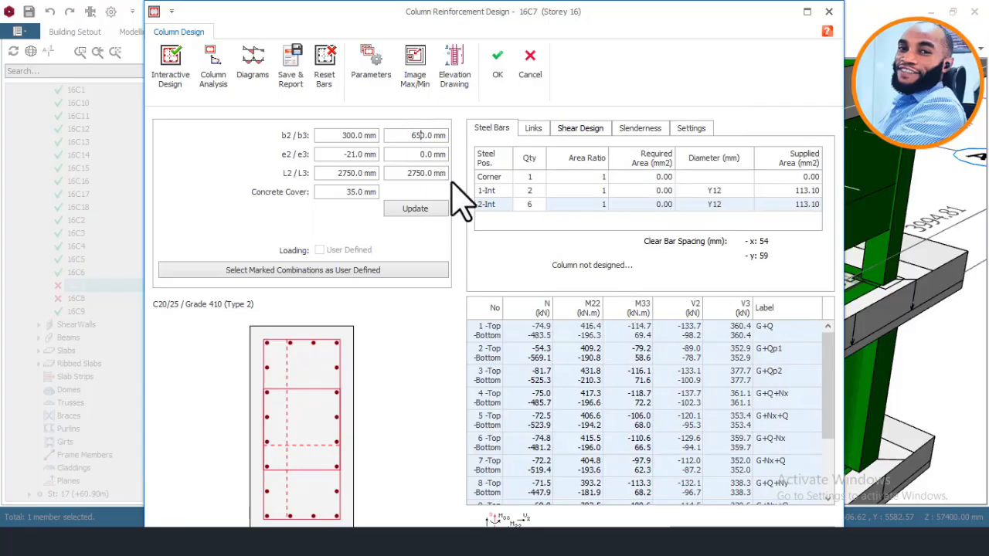
Step: Try b3 of 650 mm for column 16C7, update the section, reset the bars and rerun the interactive design
{"action": "left_click", "coordinate": [417, 208]}
{"action": "left_click", "coordinate": [326, 63]}
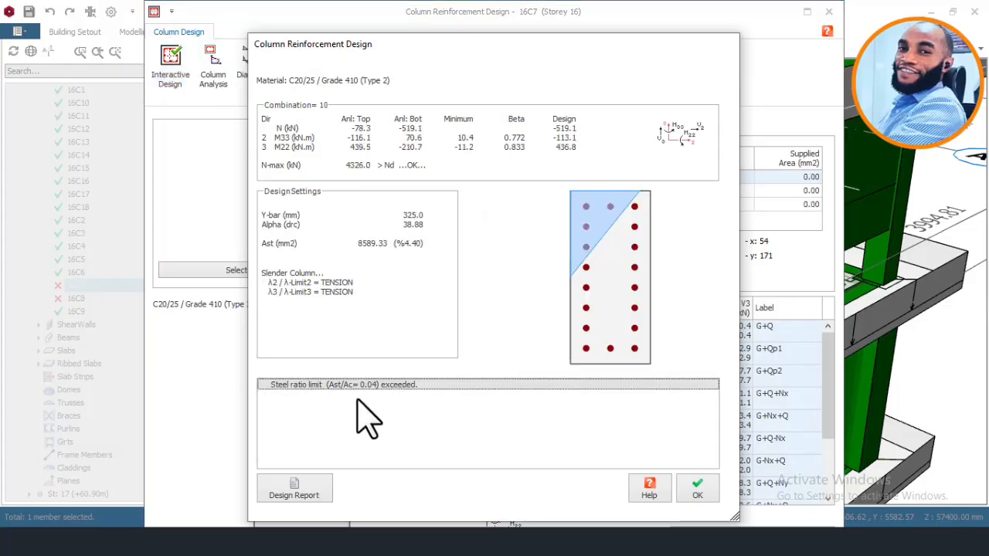
{"action": "left_click", "coordinate": [699, 489]}
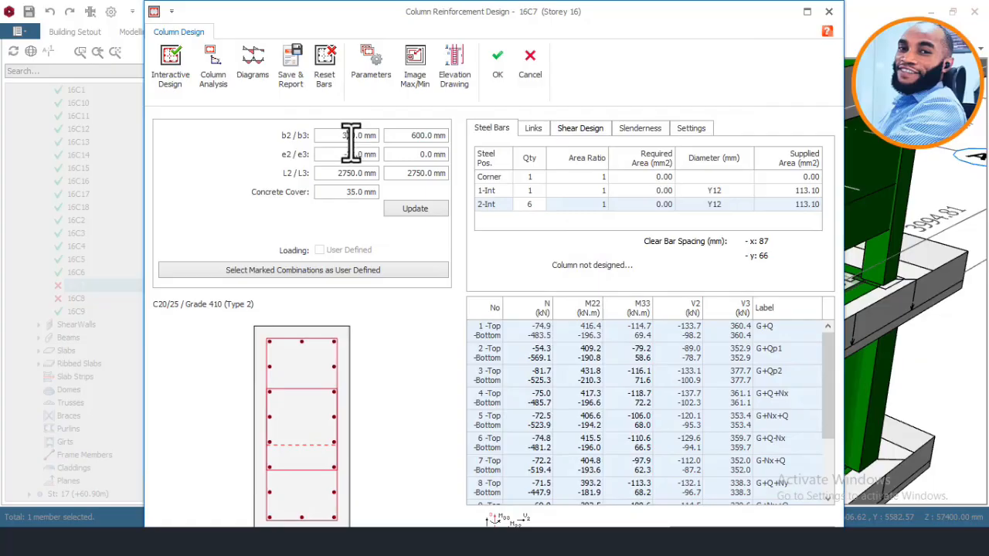
Step: Try a 350 x 600 mm section for column 16C7, updating it and rerunning the interactive design
{"action": "left_click", "coordinate": [427, 208]}
{"action": "left_click", "coordinate": [168, 62]}
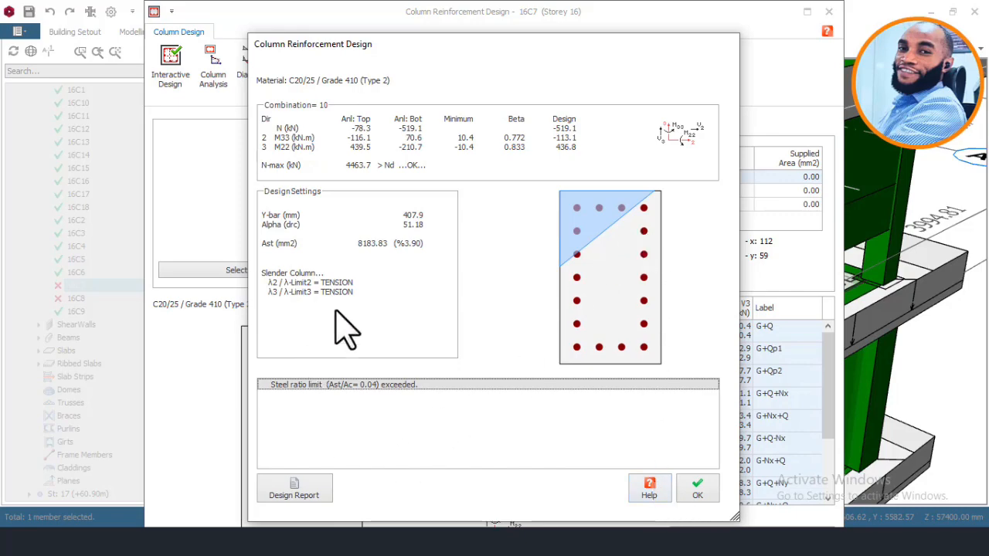
{"action": "left_click", "coordinate": [698, 489]}
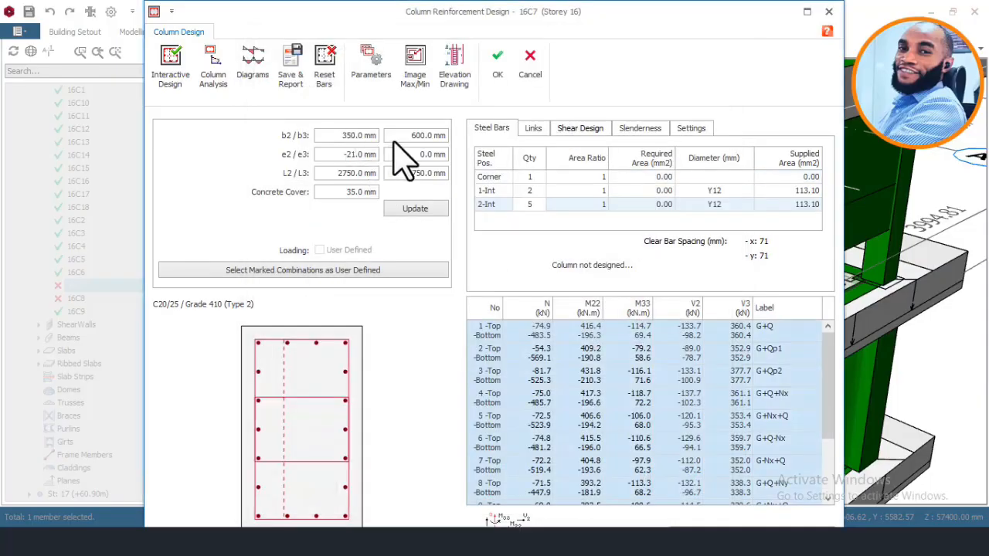
Step: Try b2 of 300 mm and b3 of 400 mm for column 16C7, update the section and rerun the interactive design
{"action": "left_click_drag", "start_coordinate": [410, 139], "coordinate": [468, 143]}
{"action": "type", "text": "400"}
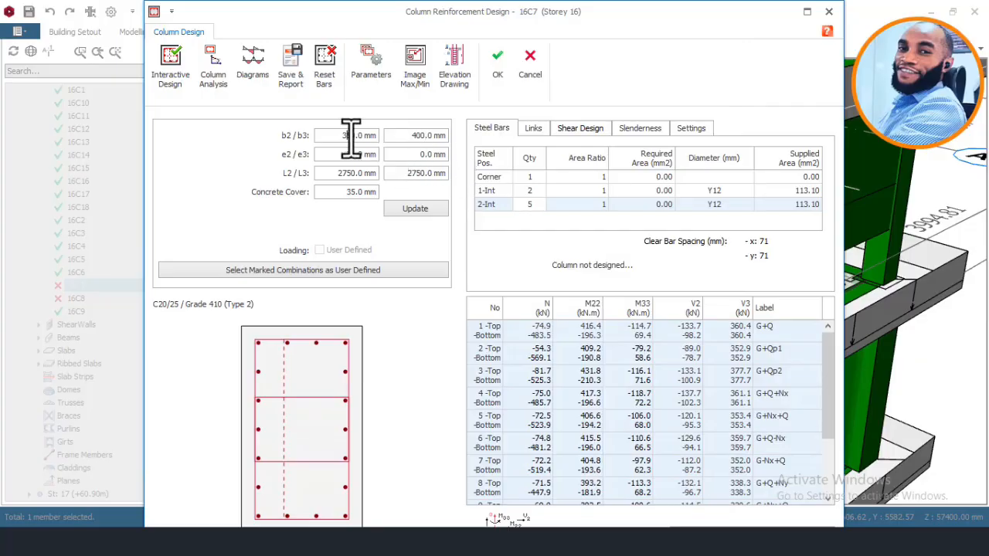
{"action": "left_click_drag", "start_coordinate": [343, 136], "coordinate": [400, 148]}
{"action": "left_click", "coordinate": [410, 209]}
{"action": "left_click", "coordinate": [170, 65]}
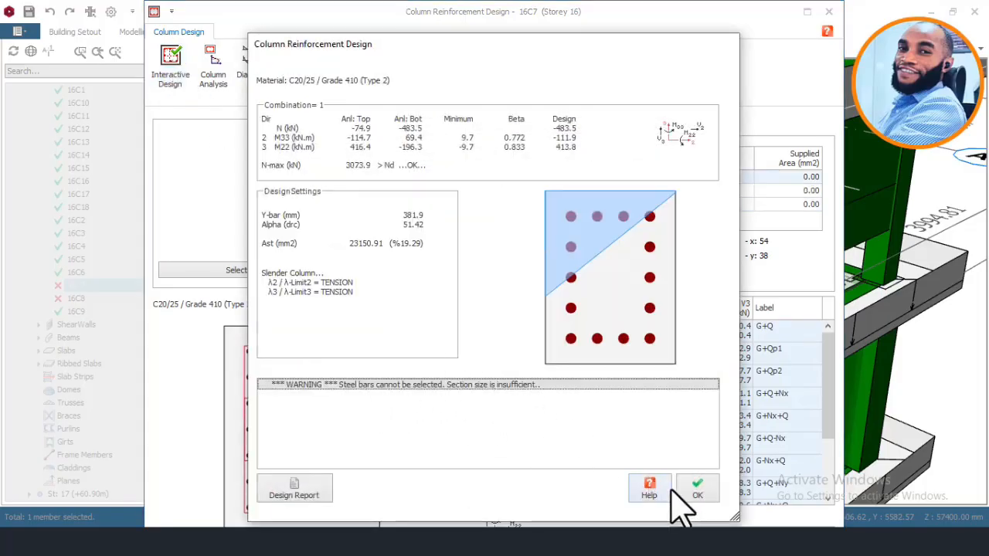
{"action": "left_click", "coordinate": [697, 490]}
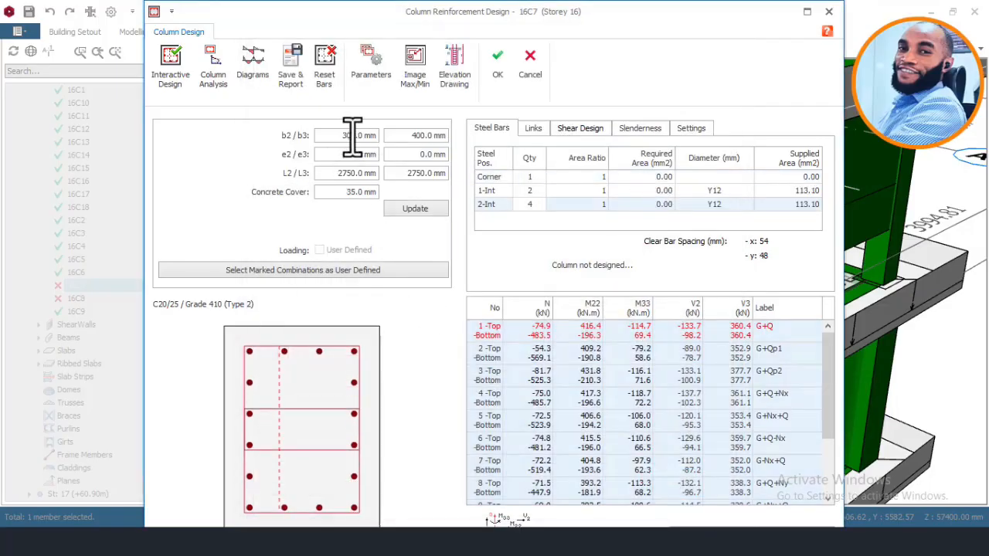
Step: Set column 16C7's b2 to 400 mm, update the section and rerun the interactive design
{"action": "type", "text": "4"}
{"action": "left_click", "coordinate": [420, 210]}
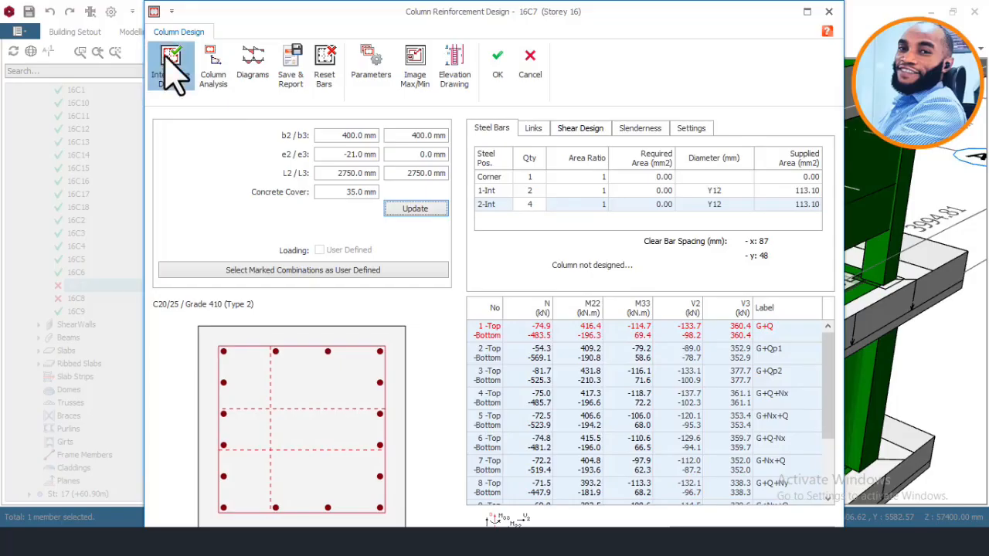
{"action": "left_click", "coordinate": [171, 58]}
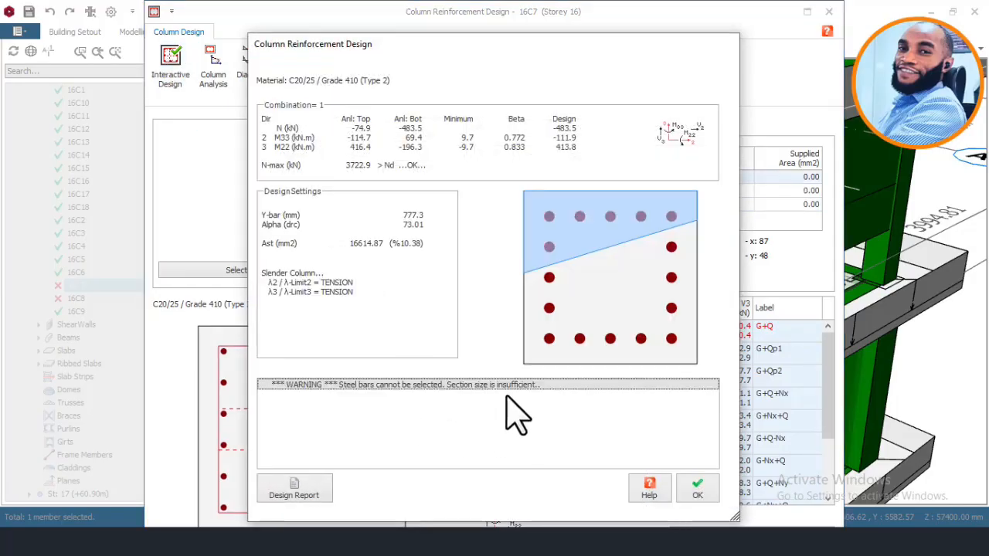
{"action": "left_click", "coordinate": [696, 494]}
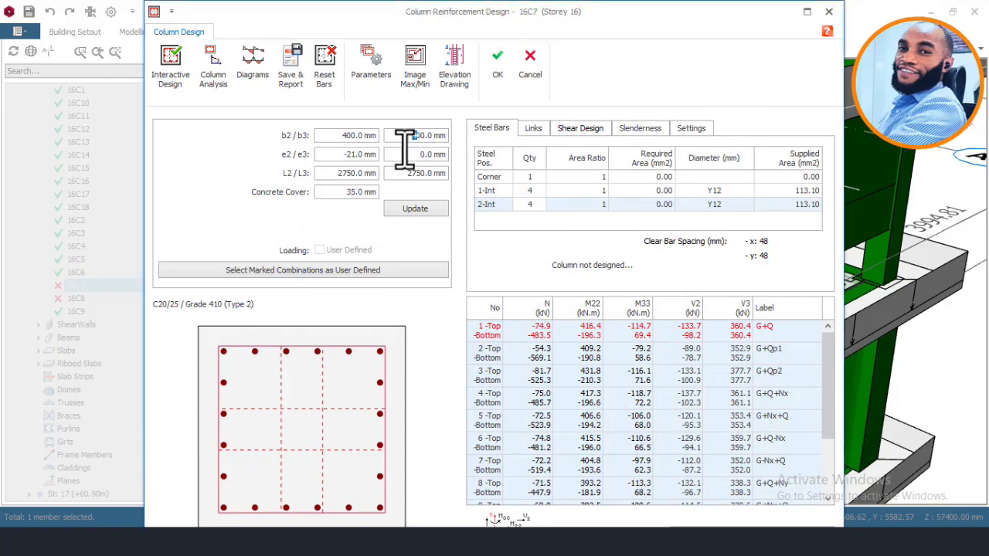
Step: Set column 16C7's b3 to 600 mm, update the section, run the interactive design and save the 16Y25 reinforcement to the model
{"action": "left_click", "coordinate": [410, 210]}
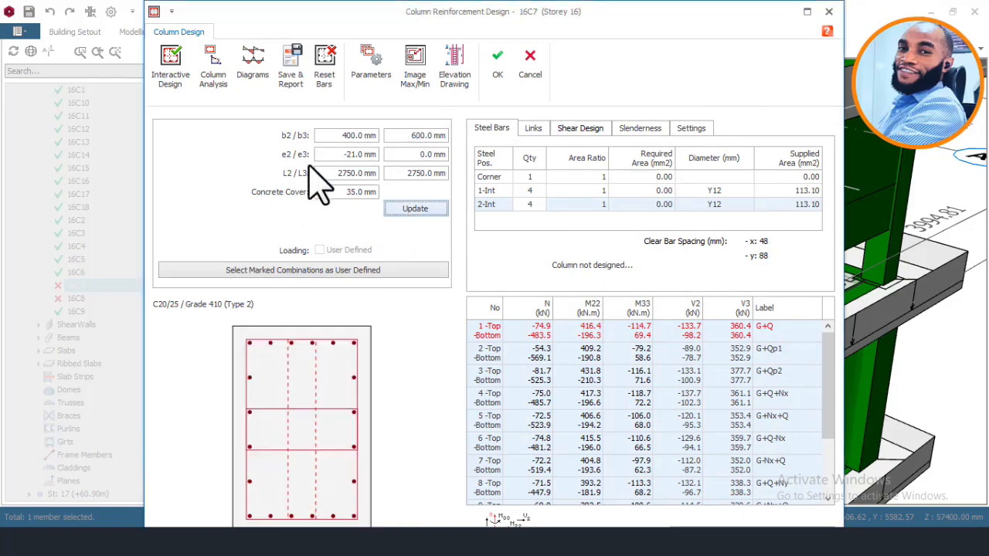
{"action": "left_click", "coordinate": [171, 68]}
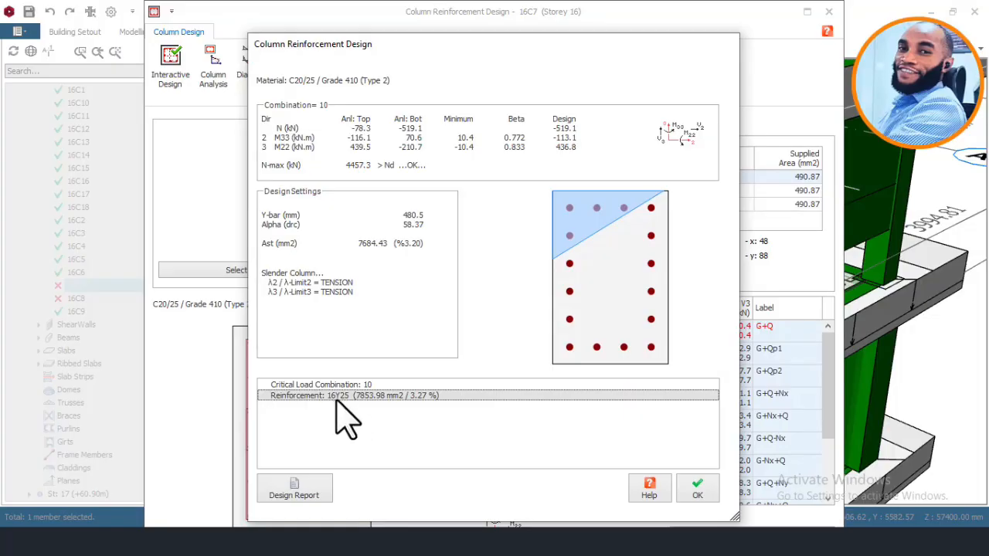
{"action": "left_click", "coordinate": [698, 489]}
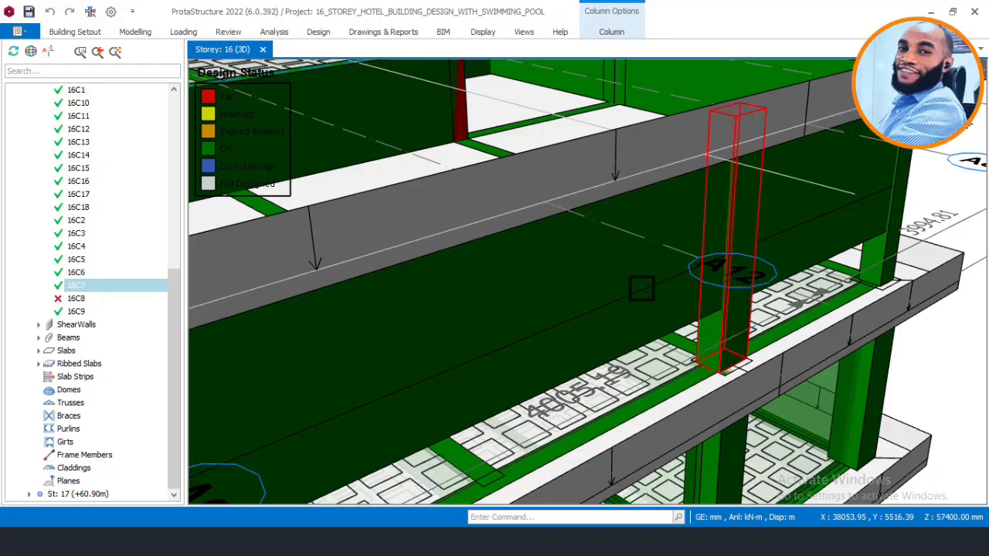
{"action": "key", "text": "Escape"}
Step: Locate the remaining failed column 16C8 at the pool's inner corner and open its section design
{"action": "scroll", "coordinate": [644, 267], "scroll_direction": "down", "scroll_amount": 4}
{"action": "scroll", "coordinate": [642, 266], "scroll_direction": "down", "scroll_amount": 2}
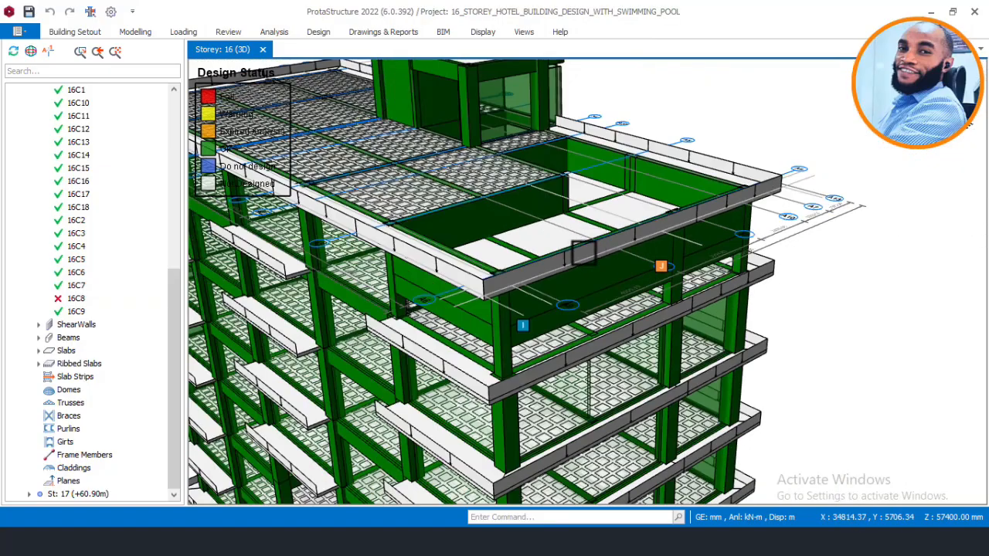
{"action": "middle_click_drag", "start_coordinate": [548, 268], "coordinate": [484, 261]}
{"action": "scroll", "coordinate": [627, 191], "scroll_direction": "up", "scroll_amount": 5}
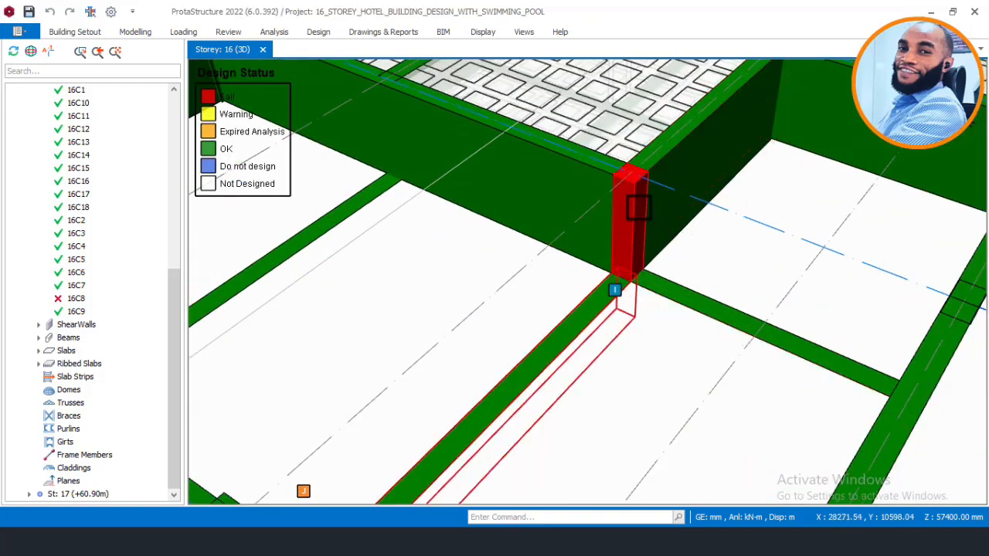
{"action": "right_click", "coordinate": [639, 207]}
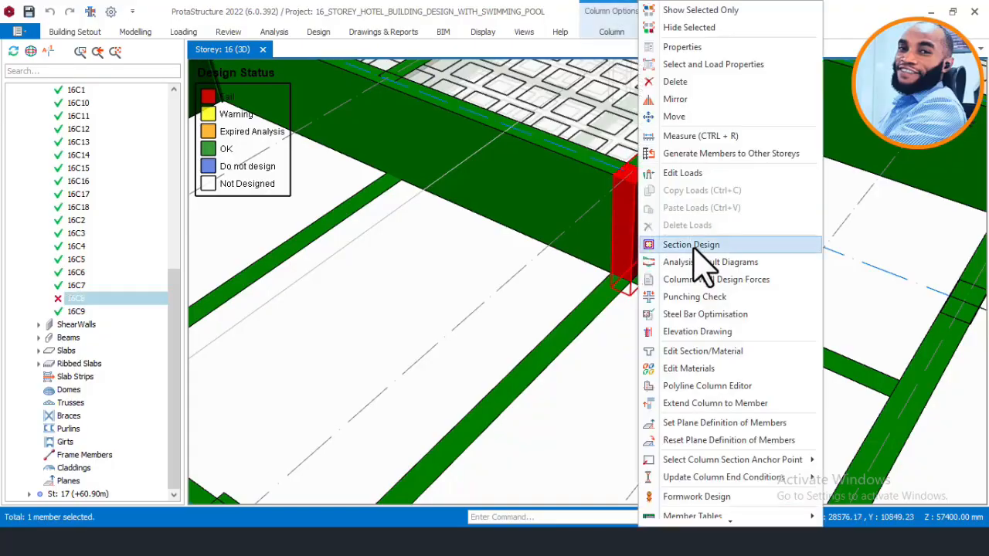
{"action": "left_click", "coordinate": [691, 245]}
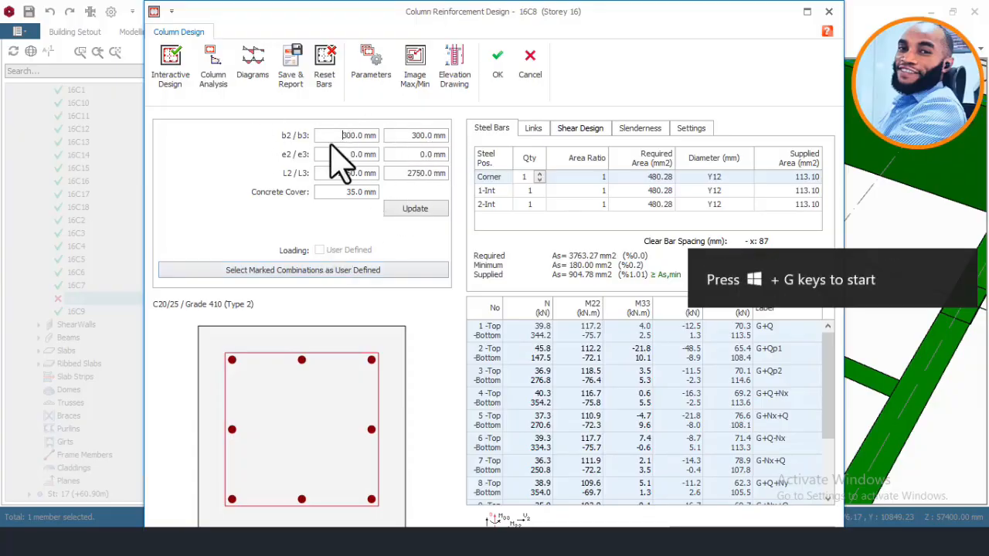
Step: Set column 16C8's b2 and b3 to 400 mm, update the section, run the interactive design and save the 8Y20 reinforcement to the model
{"action": "left_click_drag", "start_coordinate": [348, 138], "coordinate": [340, 140]}
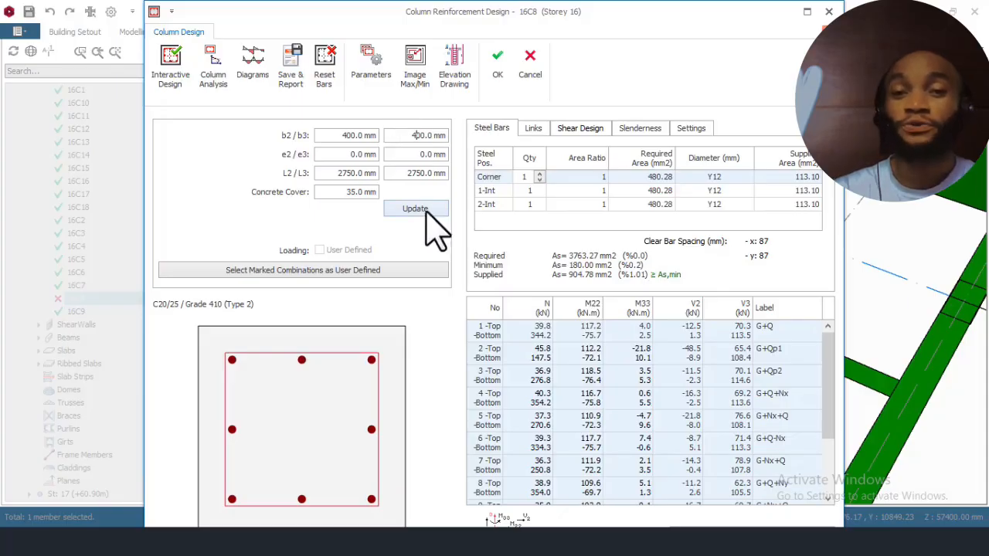
{"action": "left_click", "coordinate": [427, 212]}
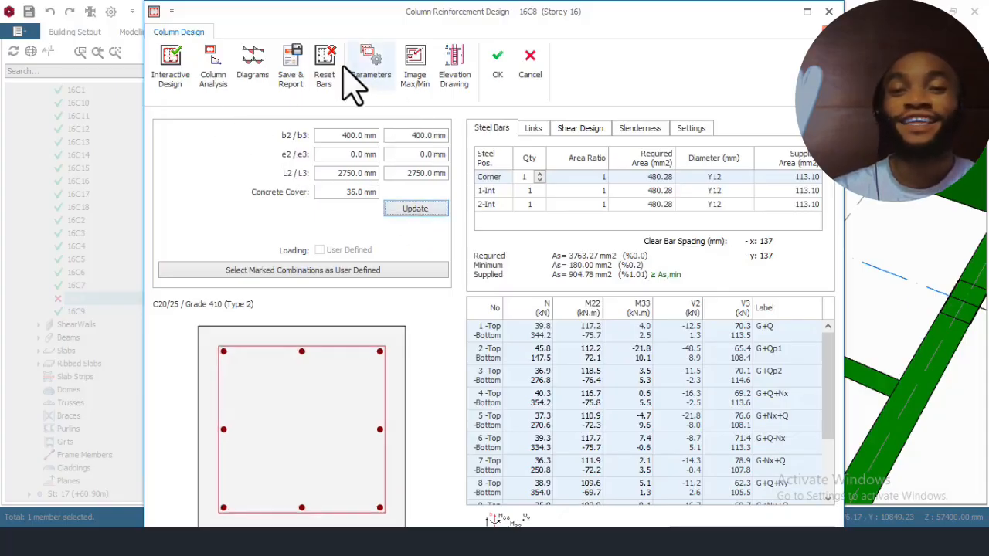
{"action": "left_click", "coordinate": [207, 81]}
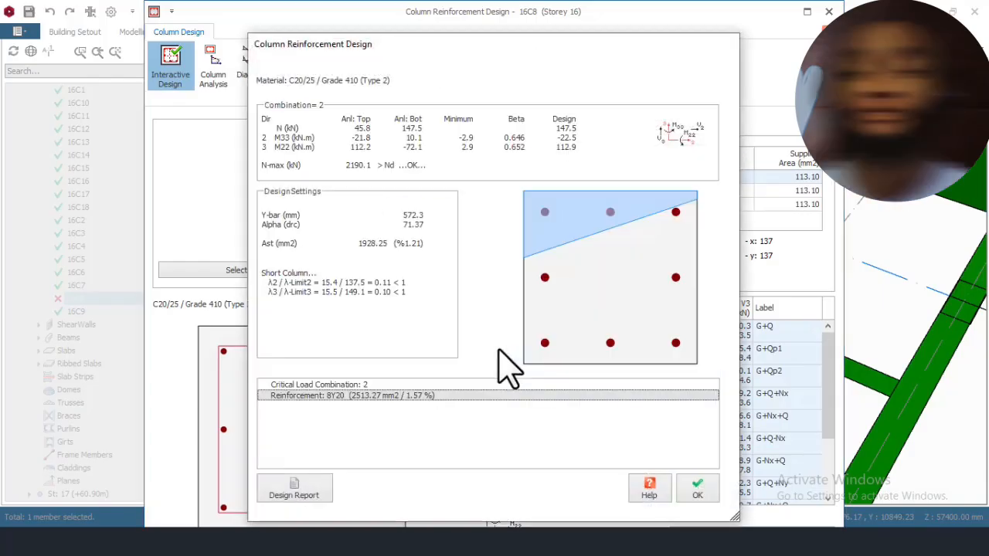
{"action": "left_click", "coordinate": [696, 490]}
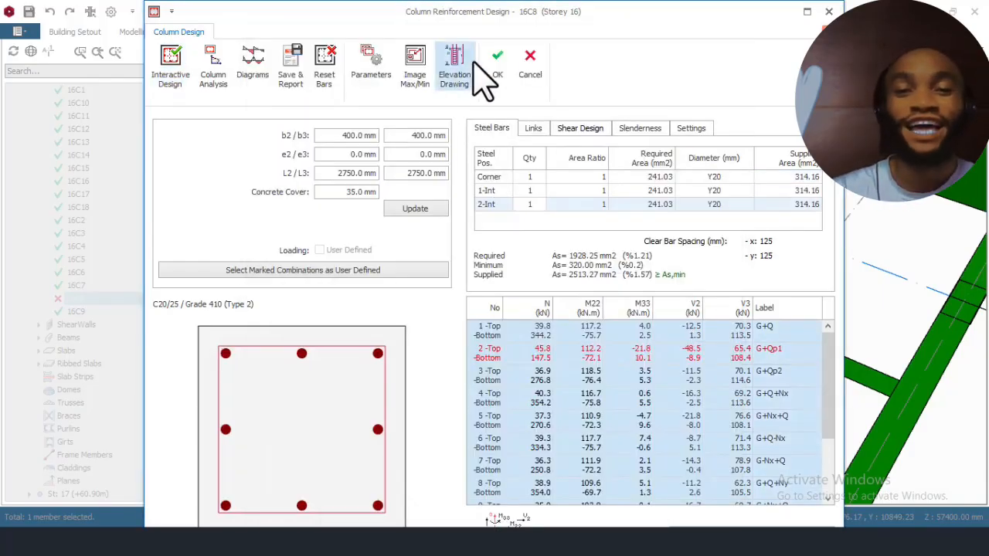
{"action": "left_click", "coordinate": [497, 62]}
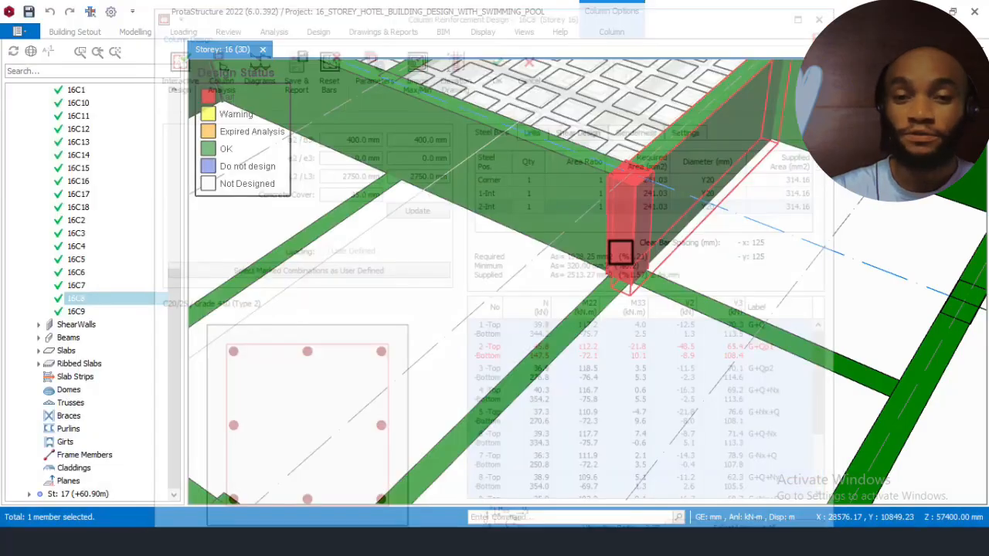
Step: Clear the column selection and examine the design status colours around the rooftop pool and on the building's front and rear facades
{"action": "scroll", "coordinate": [645, 206], "scroll_direction": "down", "scroll_amount": 3}
{"action": "scroll", "coordinate": [645, 206], "scroll_direction": "down", "scroll_amount": 5}
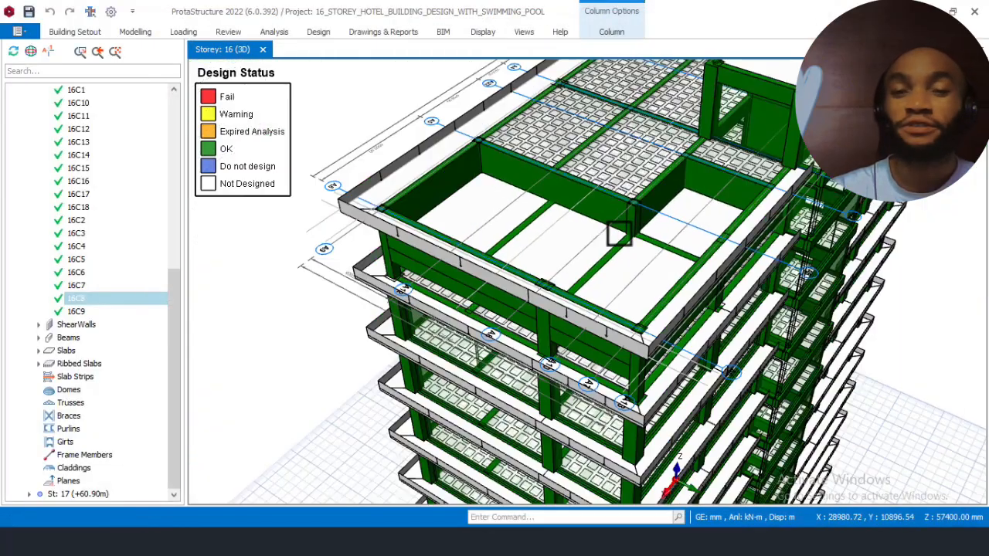
{"action": "mouse_move", "coordinate": [580, 267]}
{"action": "middle_mouse_down"}
{"action": "mouse_move", "coordinate": [624, 265]}
{"action": "mouse_move", "coordinate": [718, 302]}
{"action": "mouse_move", "coordinate": [920, 336]}
{"action": "middle_mouse_up"}
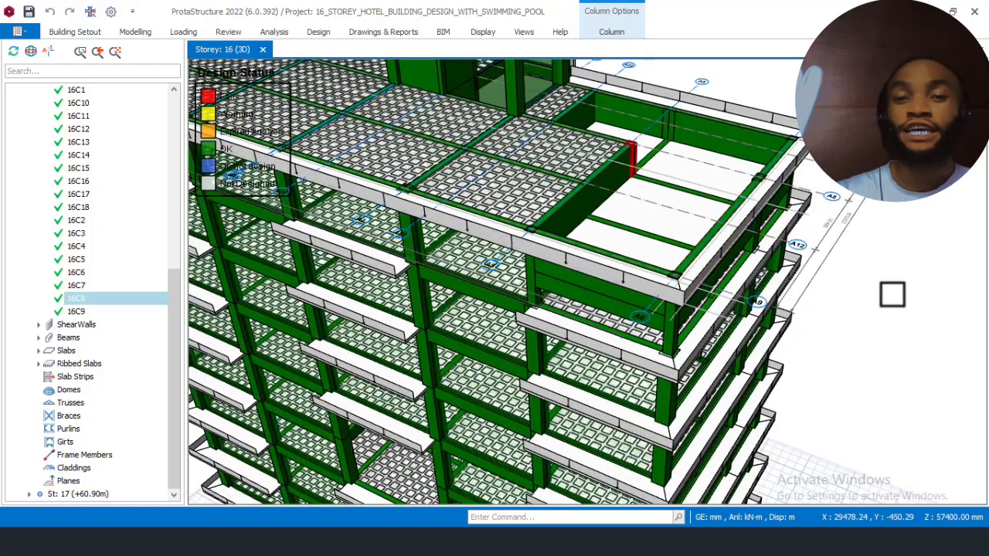
{"action": "scroll", "coordinate": [644, 141], "scroll_direction": "up", "scroll_amount": 5}
{"action": "key", "text": "Escape"}
{"action": "scroll", "coordinate": [567, 198], "scroll_direction": "down", "scroll_amount": 5}
{"action": "scroll", "coordinate": [772, 205], "scroll_direction": "down", "scroll_amount": 5}
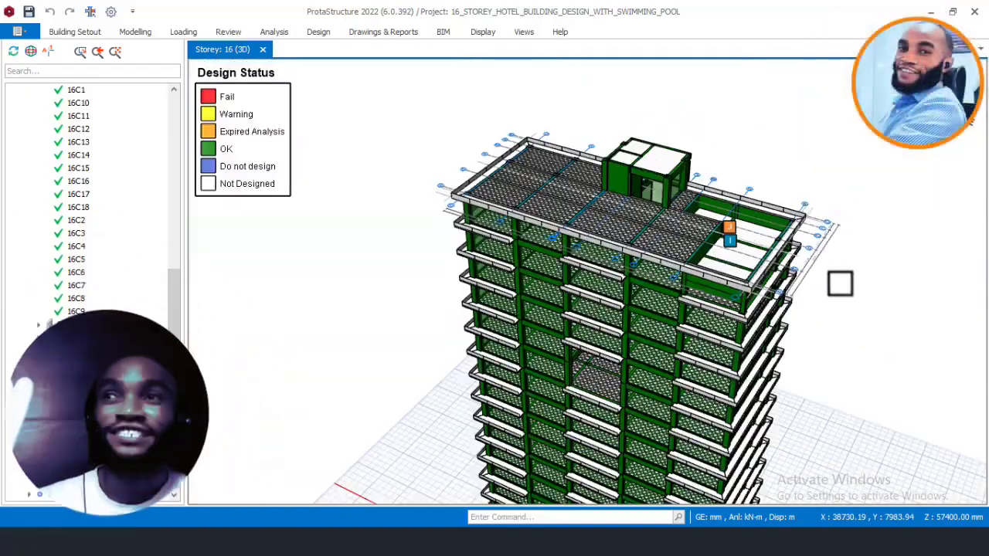
{"action": "middle_click_drag", "start_coordinate": [839, 265], "coordinate": [806, 258]}
{"action": "middle_click_drag", "start_coordinate": [732, 258], "coordinate": [565, 165]}
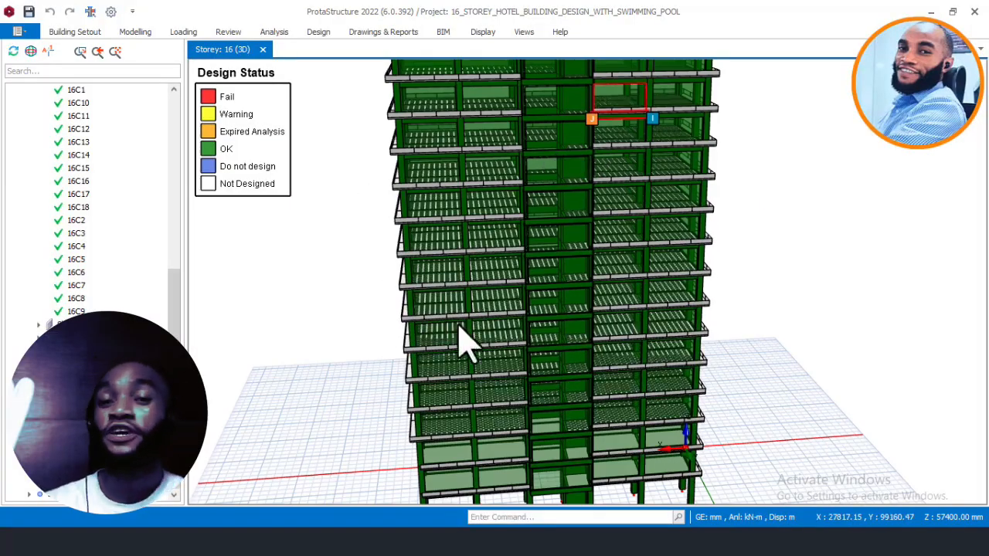
{"action": "middle_click_drag", "start_coordinate": [369, 291], "coordinate": [618, 316]}
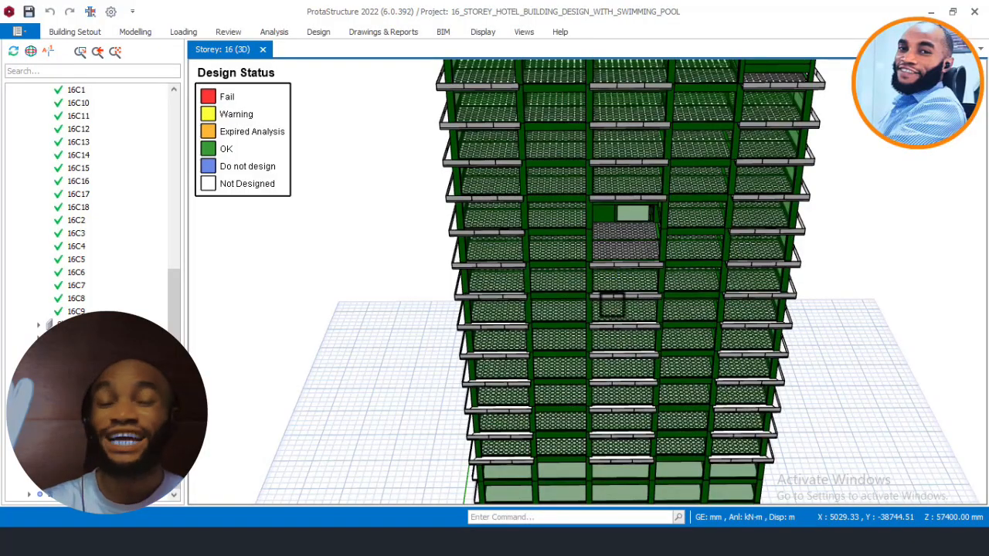
{"action": "middle_click_drag", "start_coordinate": [637, 306], "coordinate": [573, 364]}
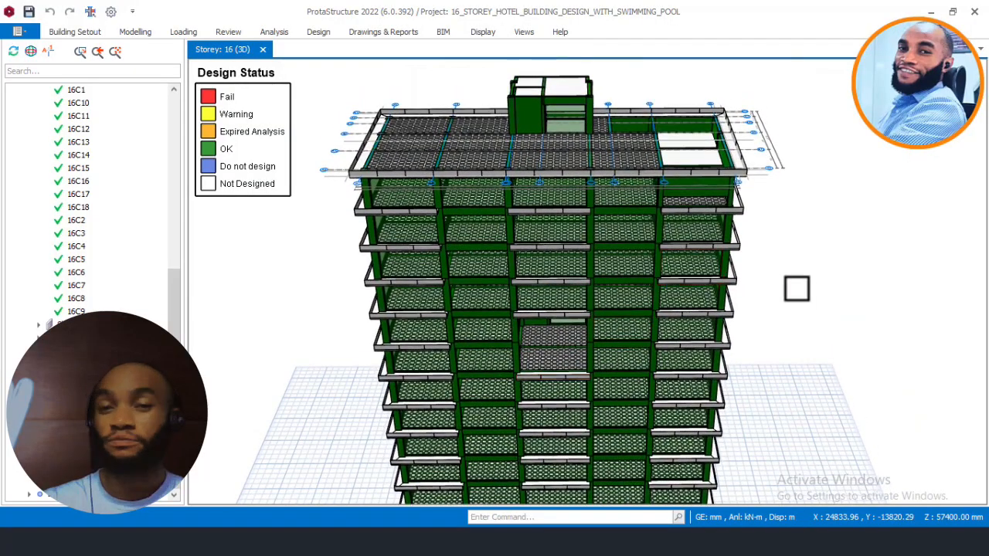
{"action": "middle_click_drag", "start_coordinate": [793, 276], "coordinate": [774, 266]}
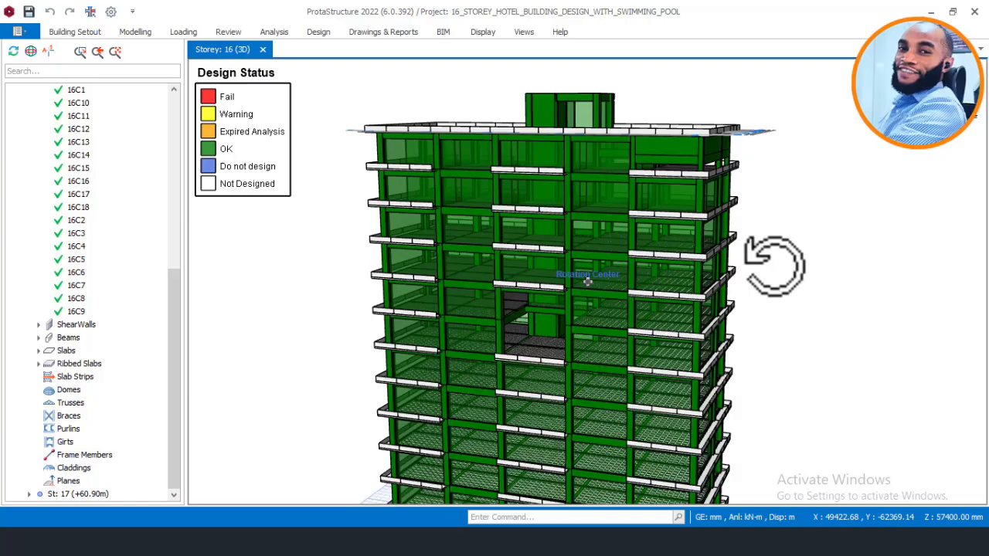
{"action": "middle_click_drag", "start_coordinate": [774, 266], "coordinate": [774, 266]}
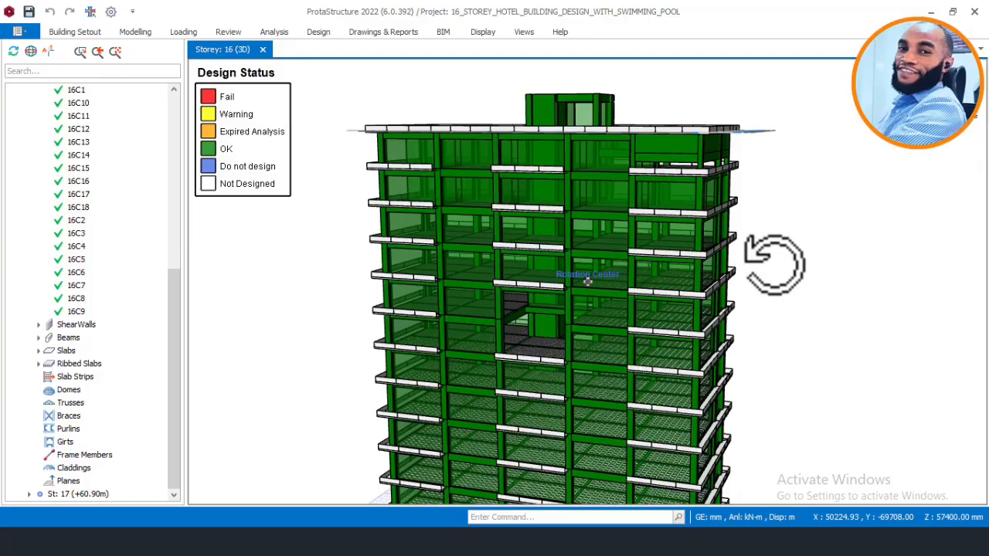
{"action": "mouse_move", "coordinate": [774, 265]}
{"action": "middle_mouse_down"}
{"action": "mouse_move", "coordinate": [734, 298]}
{"action": "mouse_move", "coordinate": [714, 281]}
{"action": "mouse_move", "coordinate": [812, 294]}
{"action": "mouse_move", "coordinate": [878, 404]}
{"action": "mouse_move", "coordinate": [806, 270]}
{"action": "mouse_move", "coordinate": [747, 261]}
{"action": "mouse_move", "coordinate": [649, 309]}
{"action": "mouse_move", "coordinate": [667, 252]}
{"action": "mouse_move", "coordinate": [817, 280]}
{"action": "mouse_move", "coordinate": [662, 290]}
{"action": "mouse_move", "coordinate": [722, 296]}
{"action": "mouse_move", "coordinate": [761, 260]}
{"action": "middle_mouse_up"}
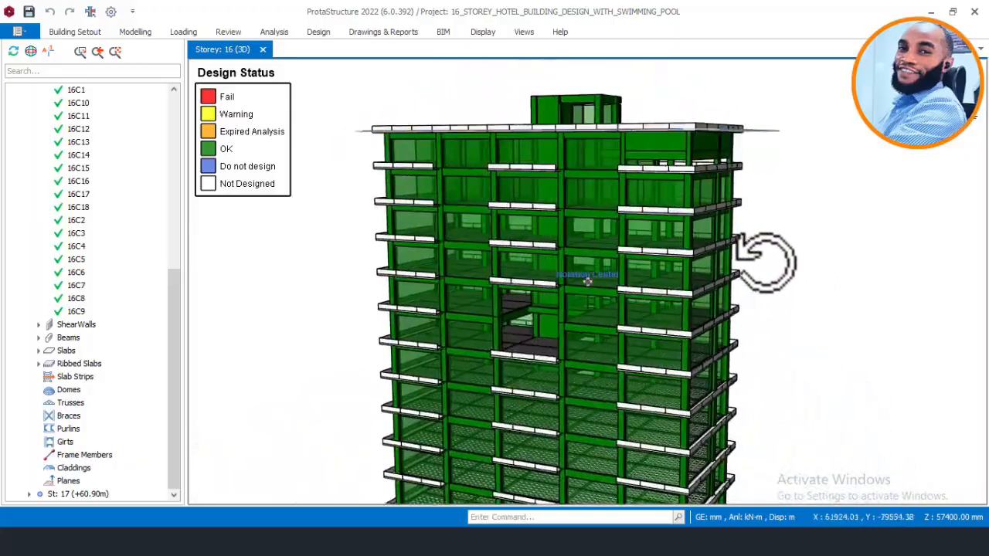
{"action": "scroll", "coordinate": [746, 100], "scroll_direction": "up", "scroll_amount": 2}
{"action": "scroll", "coordinate": [746, 100], "scroll_direction": "up", "scroll_amount": 1}
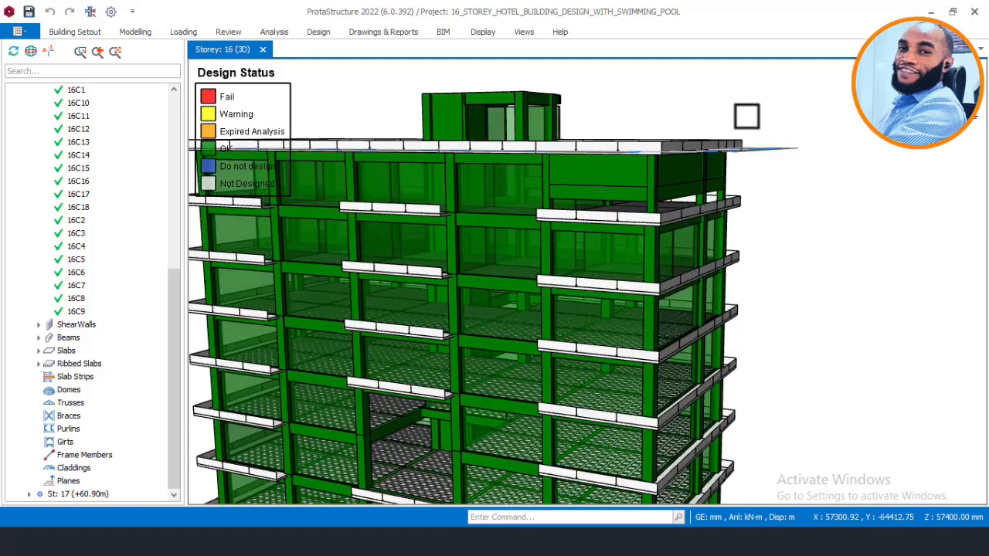
{"action": "middle_click_drag", "start_coordinate": [719, 90], "coordinate": [714, 120]}
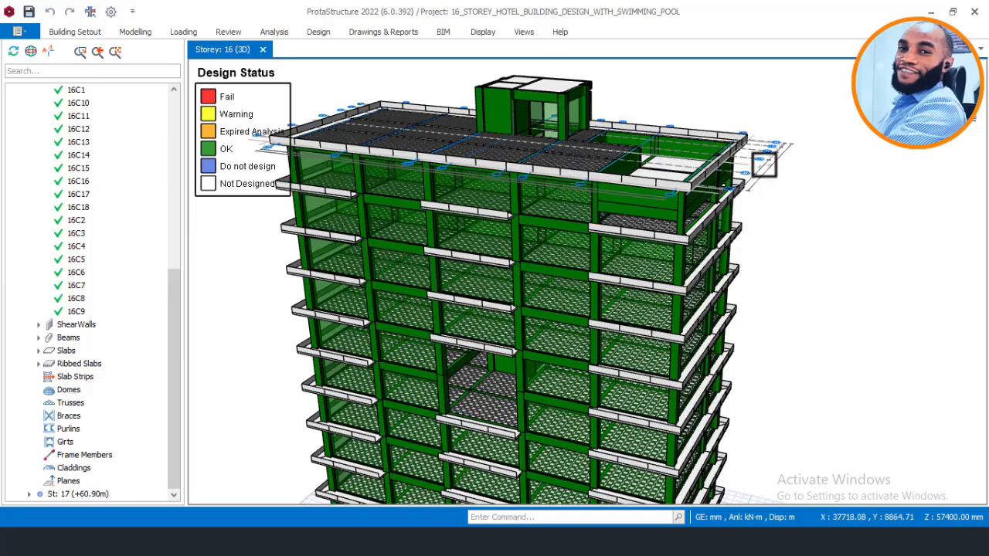
{"action": "middle_click_drag", "start_coordinate": [768, 206], "coordinate": [717, 194]}
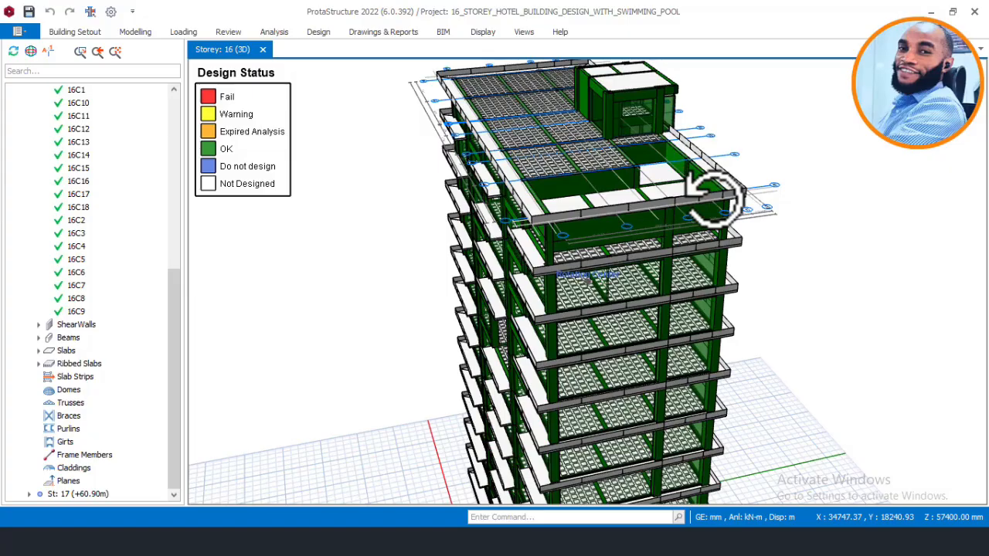
{"action": "middle_click_drag", "start_coordinate": [715, 197], "coordinate": [757, 193]}
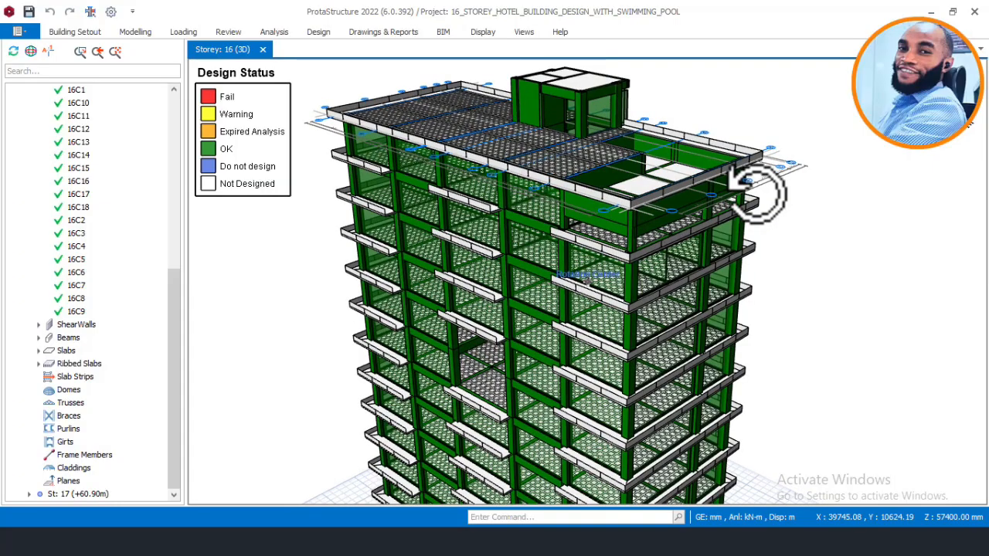
{"action": "mouse_move", "coordinate": [757, 189]}
{"action": "middle_mouse_down"}
{"action": "mouse_move", "coordinate": [771, 210]}
{"action": "mouse_move", "coordinate": [764, 204]}
{"action": "middle_mouse_up"}
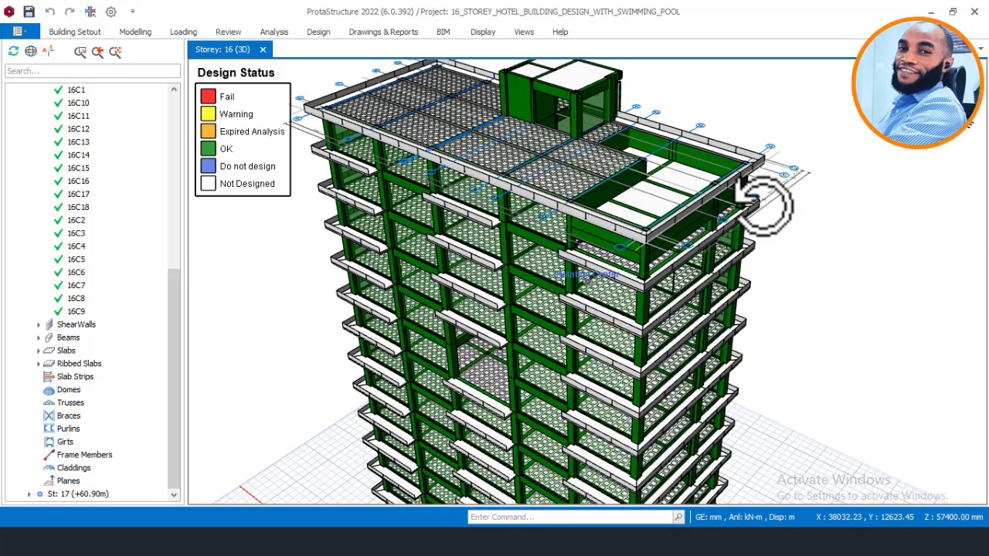
{"action": "middle_click_drag", "start_coordinate": [763, 205], "coordinate": [765, 201]}
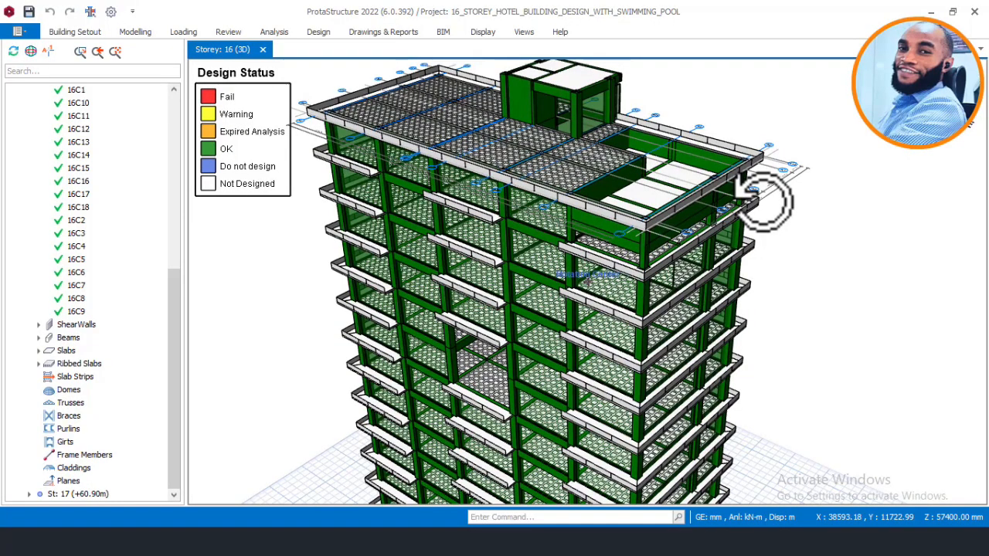
{"action": "middle_click_drag", "start_coordinate": [763, 203], "coordinate": [778, 193]}
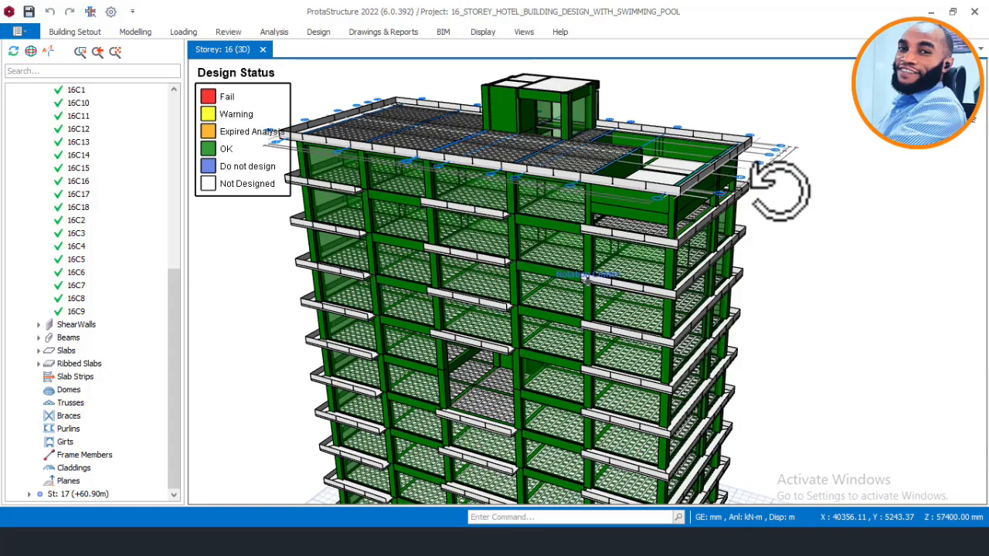
{"action": "middle_click_drag", "start_coordinate": [779, 193], "coordinate": [779, 193]}
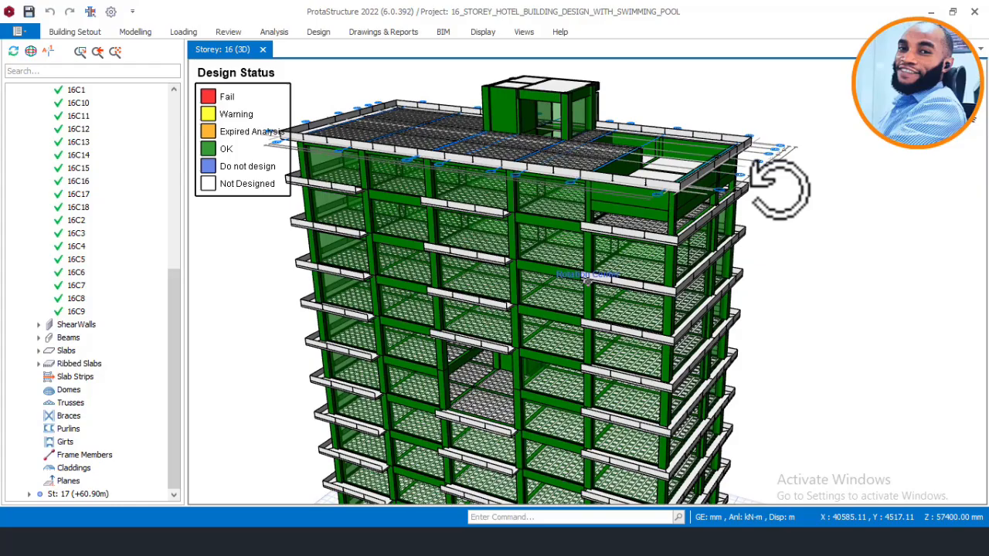
{"action": "mouse_move", "coordinate": [779, 193]}
{"action": "middle_mouse_down"}
{"action": "mouse_move", "coordinate": [773, 205]}
{"action": "mouse_move", "coordinate": [776, 166]}
{"action": "mouse_move", "coordinate": [772, 182]}
{"action": "middle_mouse_up"}
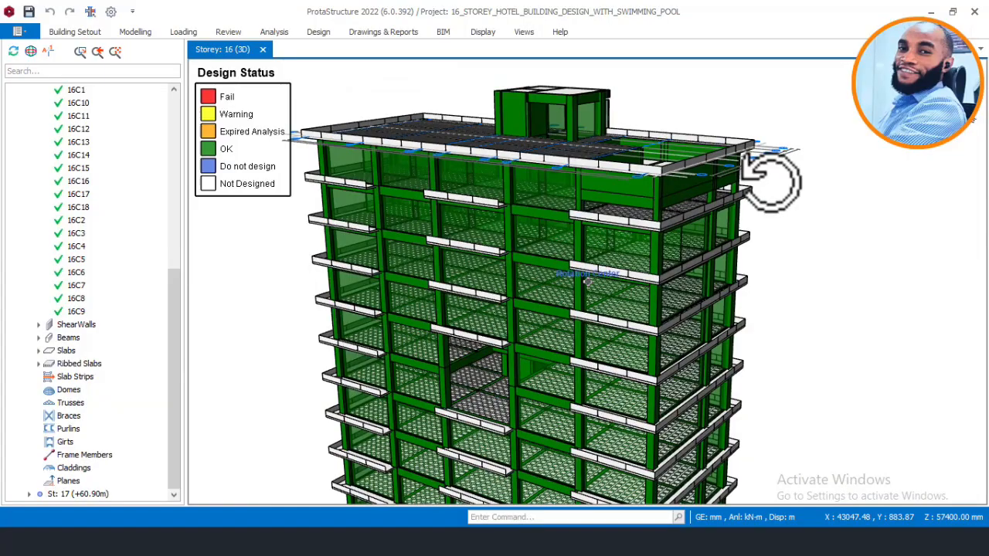
{"action": "mouse_move", "coordinate": [771, 181]}
{"action": "middle_mouse_down"}
{"action": "mouse_move", "coordinate": [775, 167]}
{"action": "mouse_move", "coordinate": [767, 192]}
{"action": "mouse_move", "coordinate": [799, 192]}
{"action": "mouse_move", "coordinate": [769, 193]}
{"action": "middle_mouse_up"}
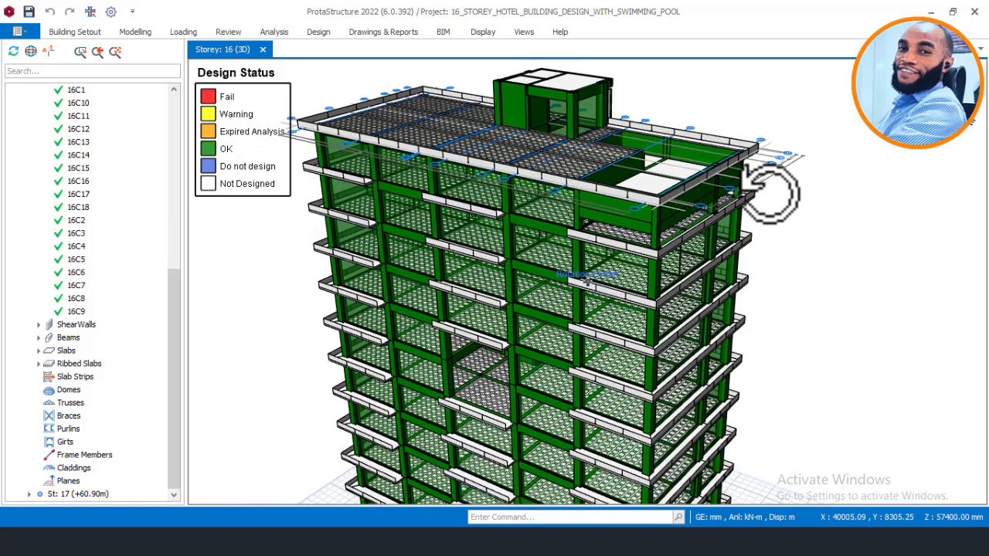
{"action": "middle_click_drag", "start_coordinate": [770, 193], "coordinate": [770, 190]}
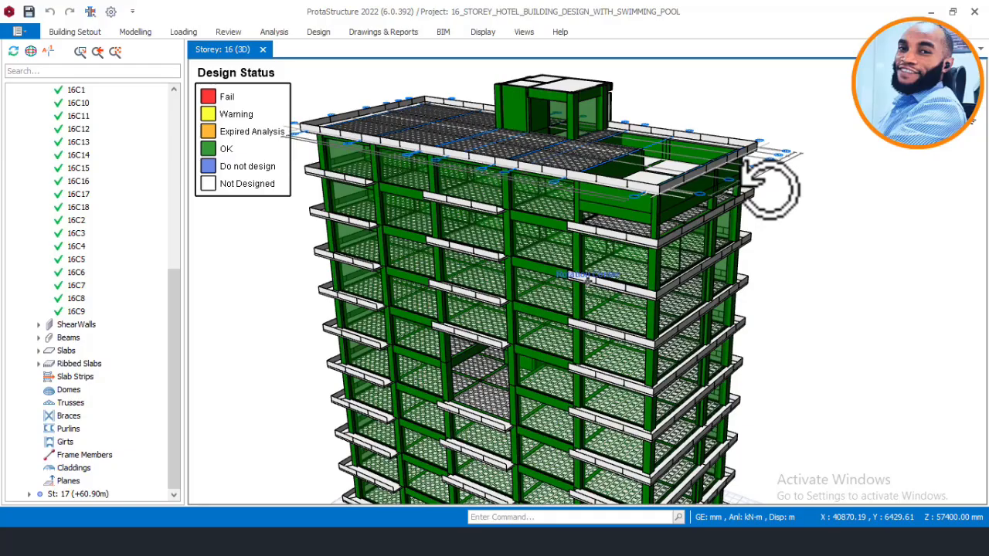
{"action": "middle_click_drag", "start_coordinate": [770, 190], "coordinate": [770, 189]}
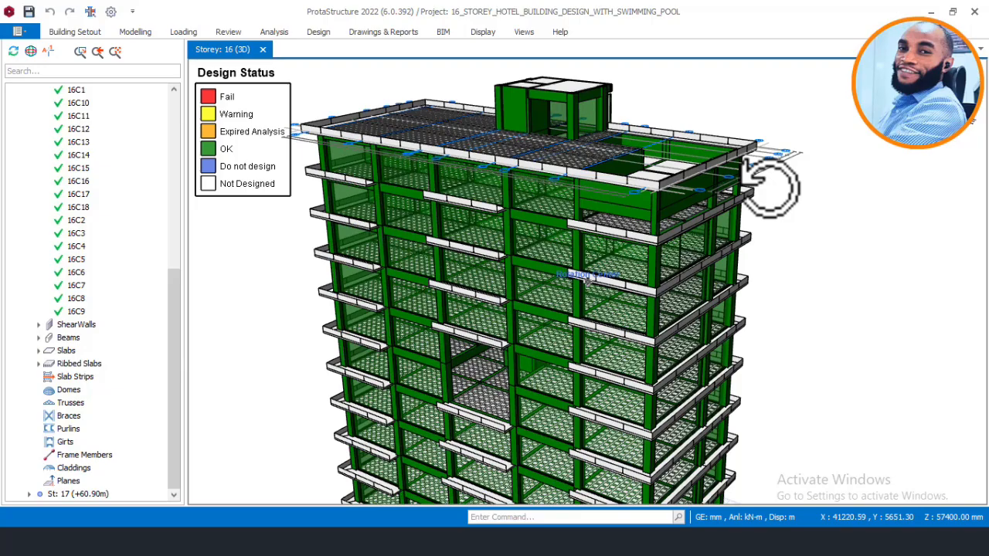
{"action": "middle_click_drag", "start_coordinate": [770, 189], "coordinate": [771, 189]}
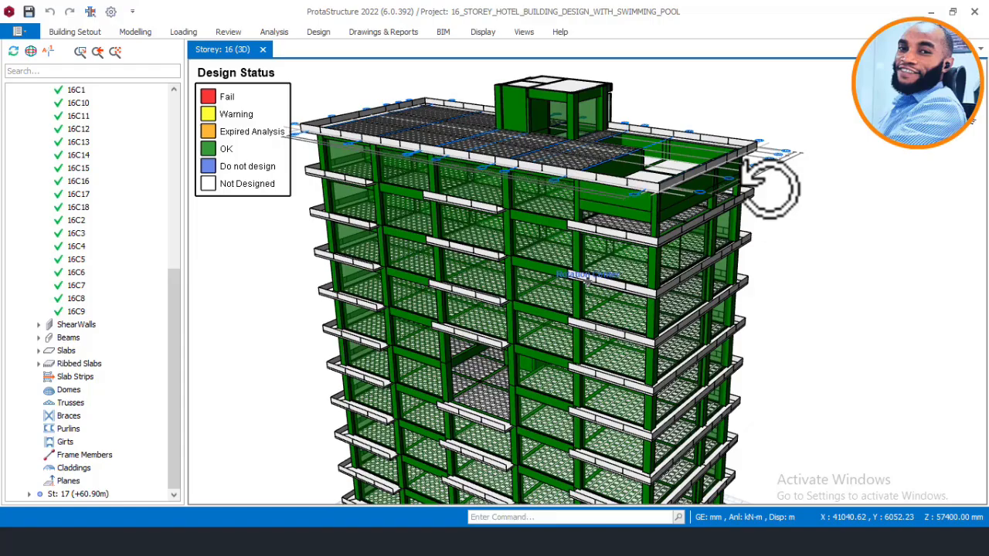
{"action": "mouse_move", "coordinate": [770, 187]}
{"action": "middle_mouse_down"}
{"action": "mouse_move", "coordinate": [695, 189]}
{"action": "mouse_move", "coordinate": [774, 188]}
{"action": "middle_mouse_up"}
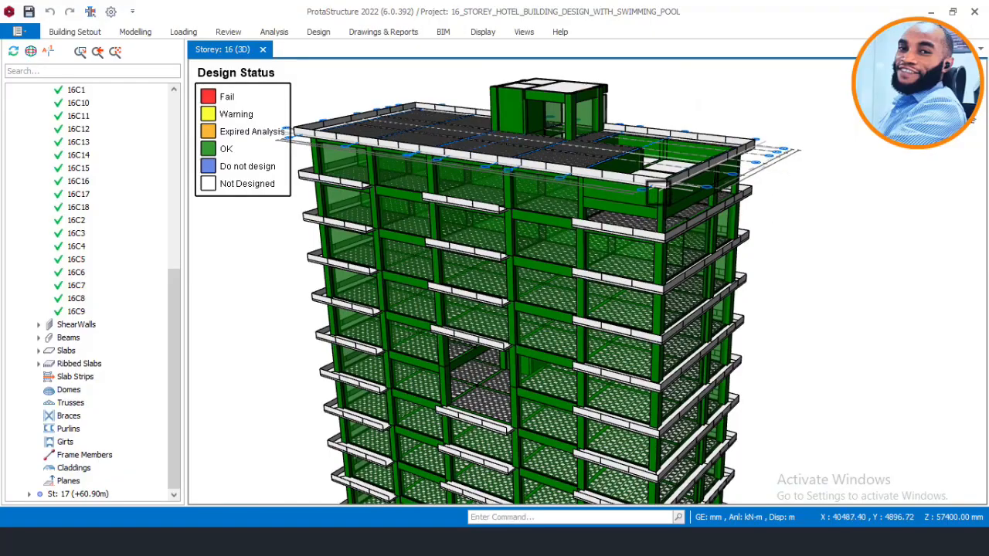
Step: Examine the design status of the whole tower from the roof down to the base columns
{"action": "scroll", "coordinate": [630, 152], "scroll_direction": "down", "scroll_amount": 1}
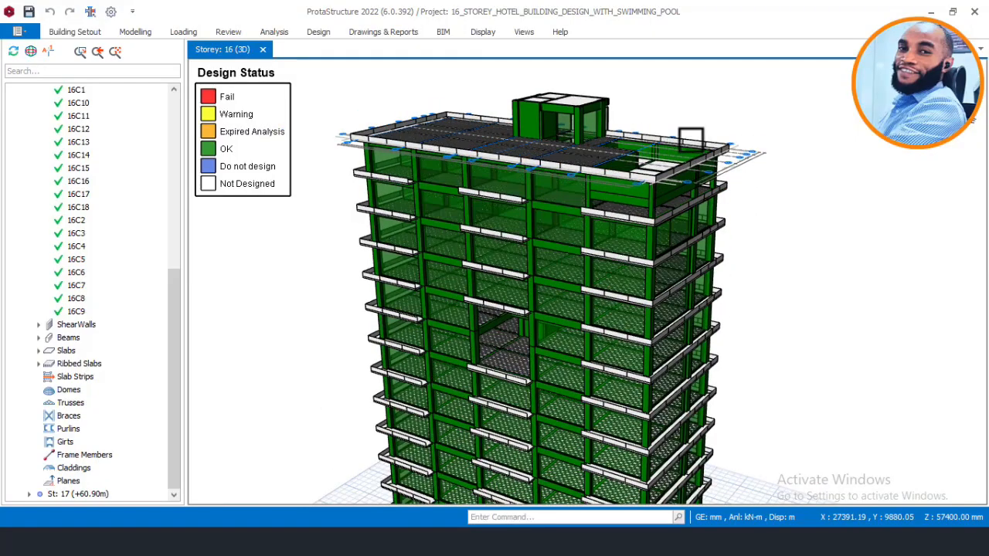
{"action": "scroll", "coordinate": [691, 143], "scroll_direction": "down", "scroll_amount": 1}
{"action": "scroll", "coordinate": [734, 149], "scroll_direction": "down", "scroll_amount": 1}
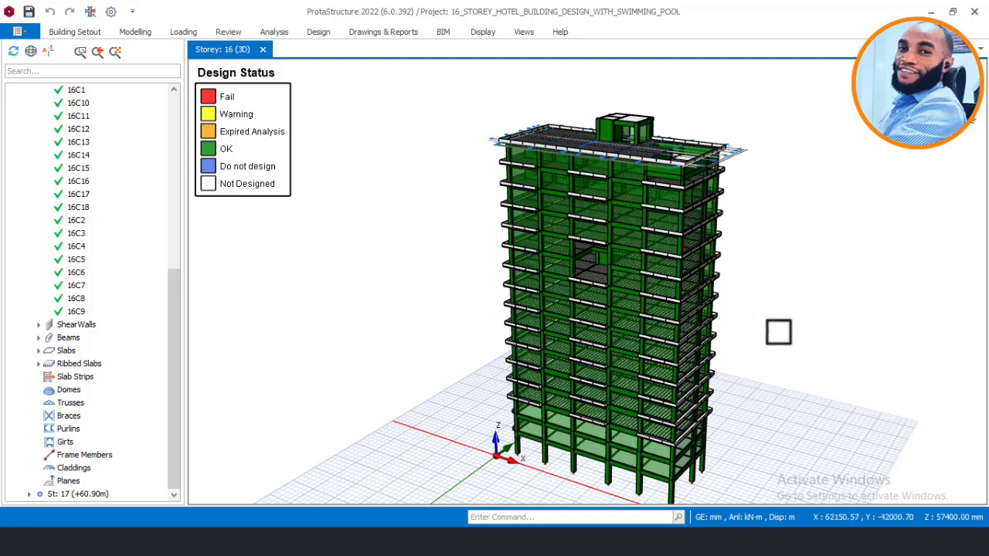
{"action": "scroll", "coordinate": [733, 473], "scroll_direction": "up", "scroll_amount": 1}
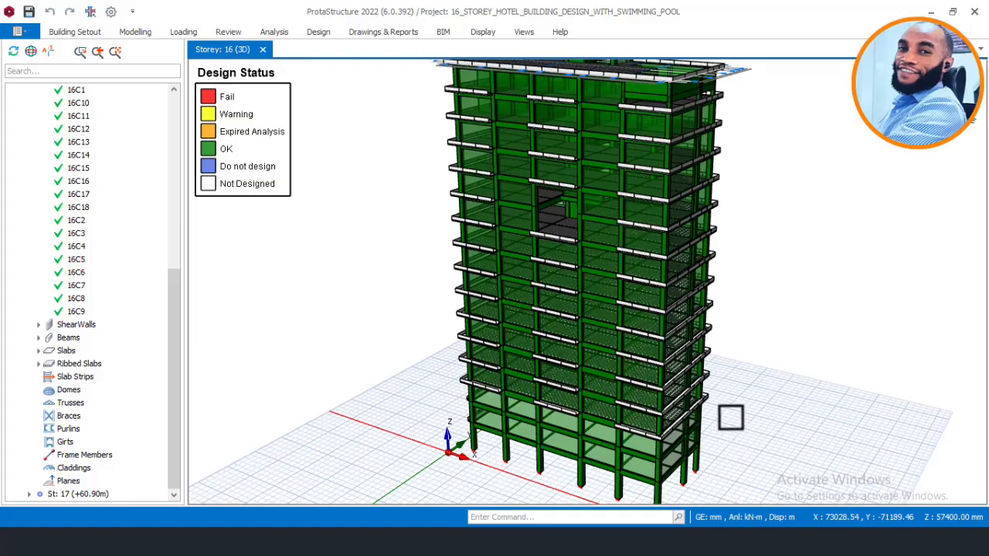
{"action": "middle_click_drag", "start_coordinate": [710, 347], "coordinate": [655, 428]}
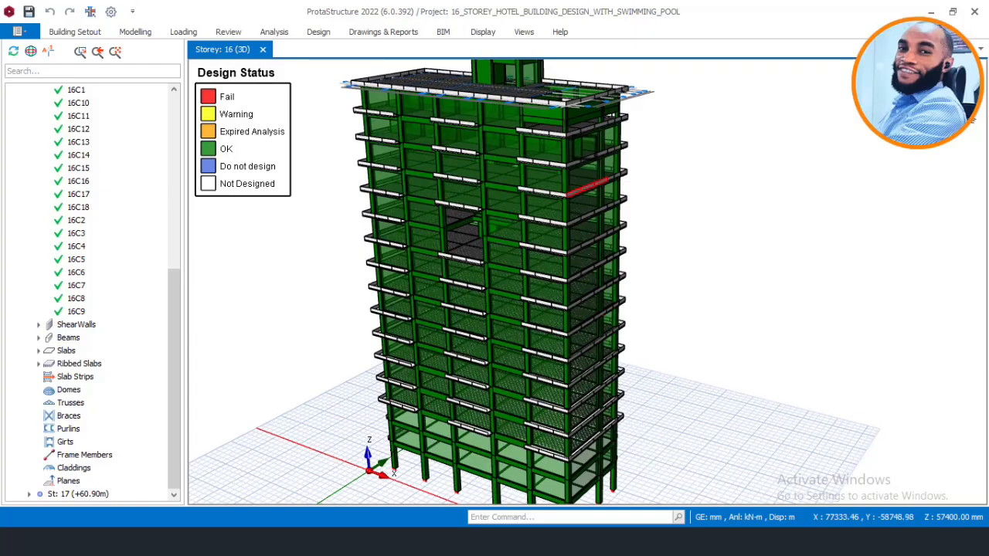
{"action": "mouse_move", "coordinate": [581, 146]}
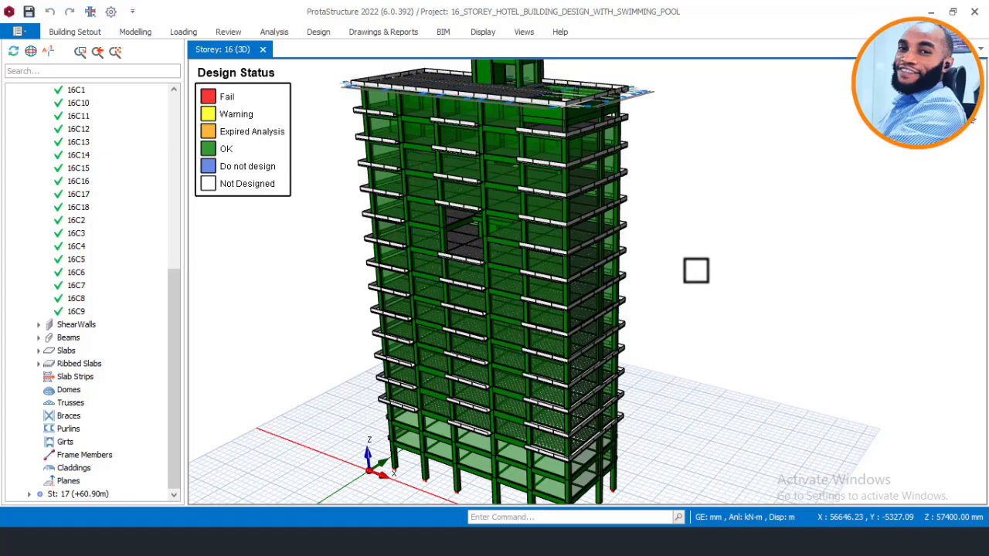
{"action": "middle_click_drag", "start_coordinate": [651, 261], "coordinate": [629, 257]}
{"action": "middle_click_drag", "start_coordinate": [645, 264], "coordinate": [731, 264]}
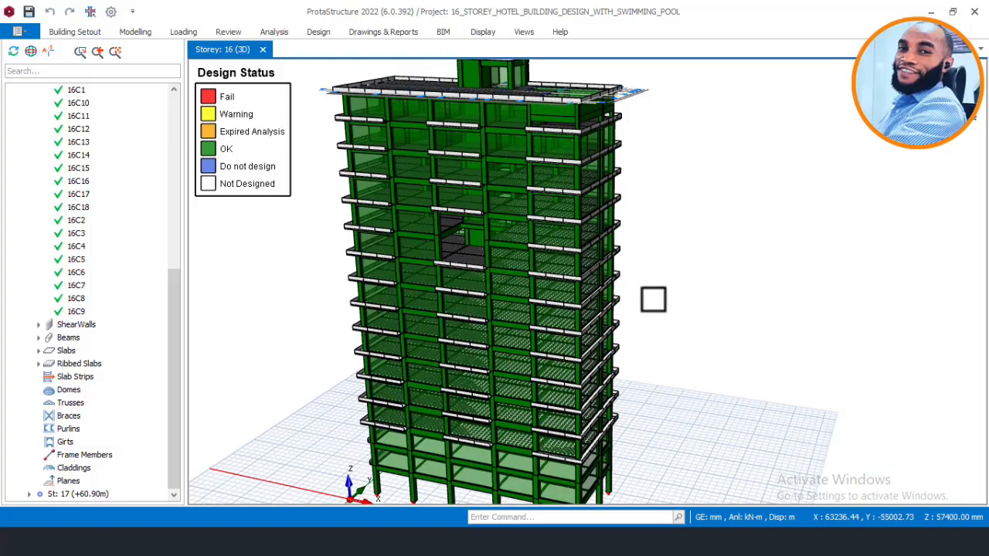
{"action": "middle_click_drag", "start_coordinate": [621, 221], "coordinate": [616, 214]}
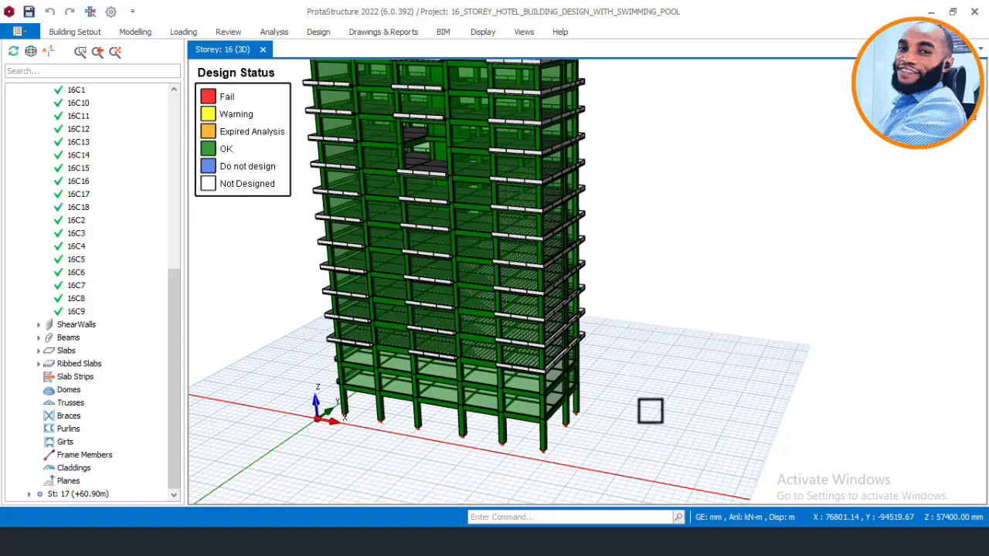
Step: Review the design status colours on the tower's front and side facades, upper storeys and rooftop pool from the pool corner
{"action": "middle_click_drag", "start_coordinate": [612, 317], "coordinate": [657, 424]}
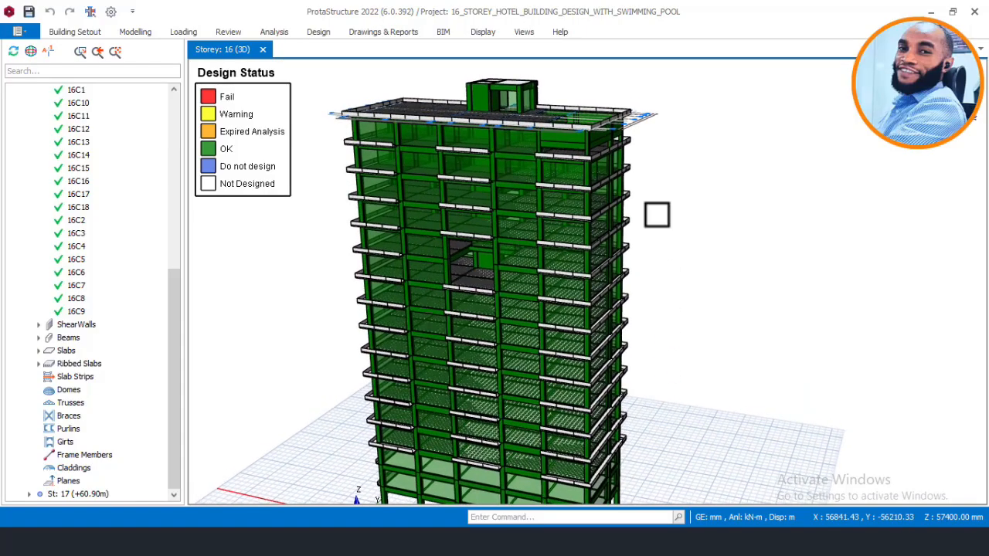
{"action": "middle_click_drag", "start_coordinate": [642, 188], "coordinate": [643, 190], "text": "shift"}
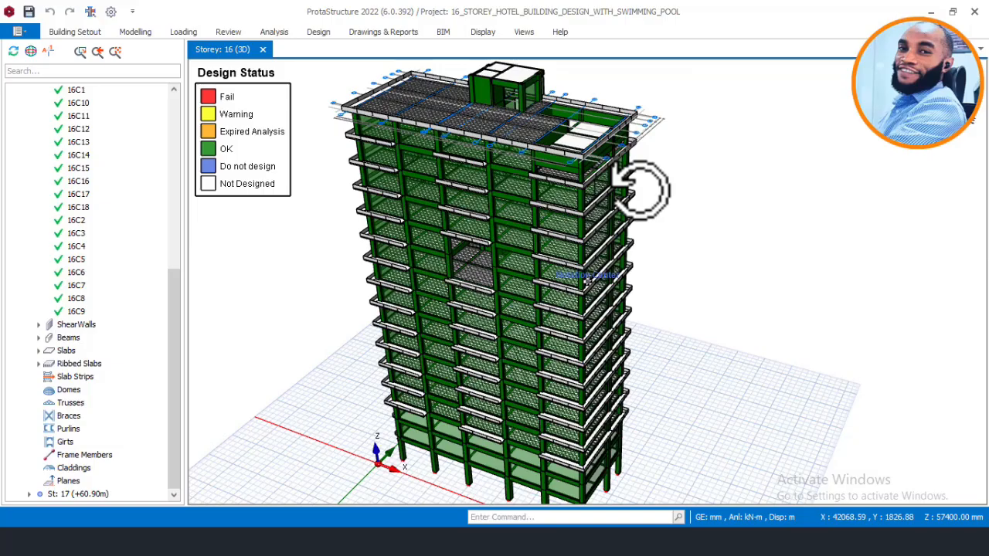
{"action": "middle_click_drag", "start_coordinate": [641, 189], "coordinate": [642, 190], "text": "shift"}
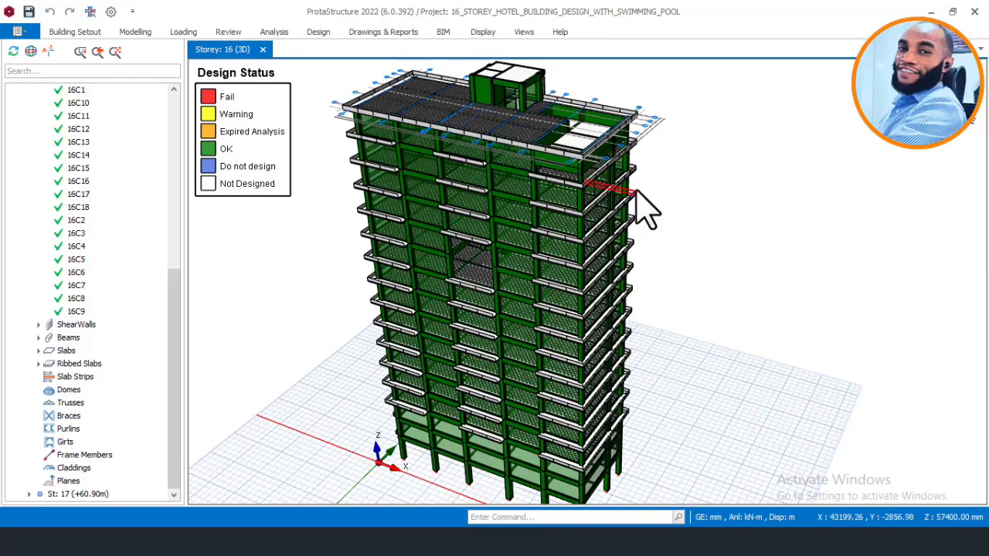
{"action": "mouse_move", "coordinate": [637, 193]}
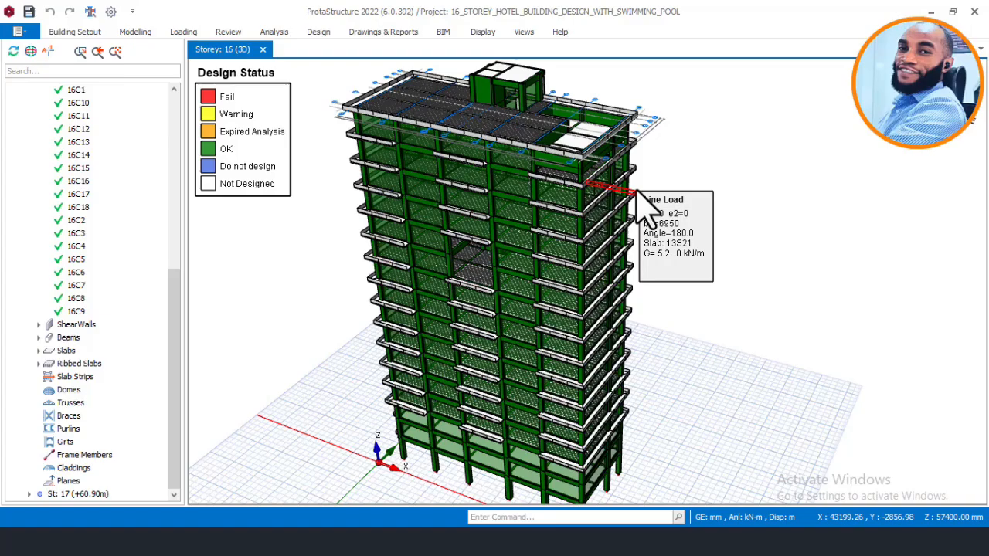
{"action": "scroll", "coordinate": [606, 81], "scroll_direction": "up", "scroll_amount": 2}
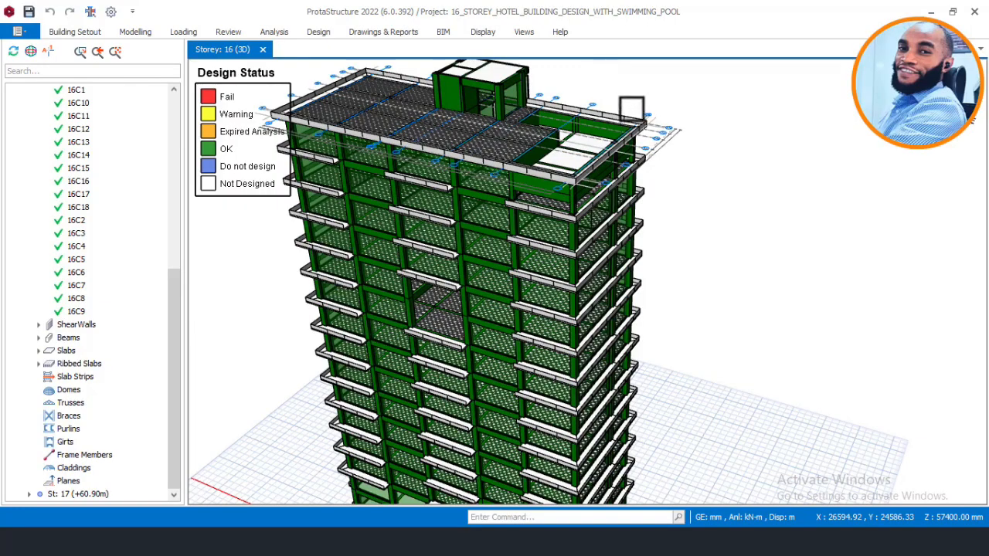
{"action": "mouse_move", "coordinate": [641, 128]}
{"action": "middle_mouse_down"}
{"action": "mouse_move", "coordinate": [624, 90]}
{"action": "mouse_move", "coordinate": [578, 116]}
{"action": "mouse_move", "coordinate": [547, 116]}
{"action": "mouse_move", "coordinate": [592, 121]}
{"action": "mouse_move", "coordinate": [634, 73]}
{"action": "mouse_move", "coordinate": [641, 128]}
{"action": "mouse_move", "coordinate": [643, 120]}
{"action": "middle_mouse_up"}
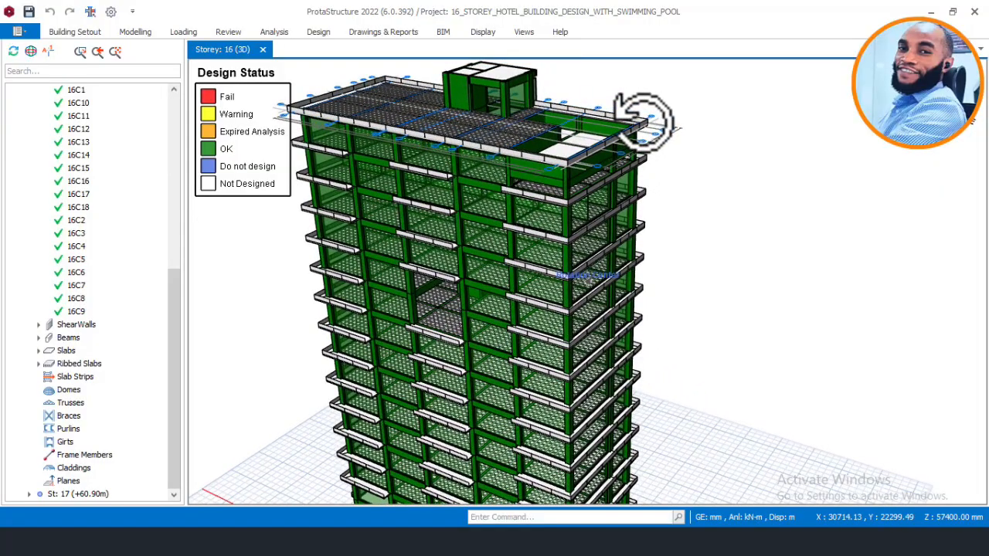
{"action": "middle_click_drag", "start_coordinate": [644, 120], "coordinate": [646, 120]}
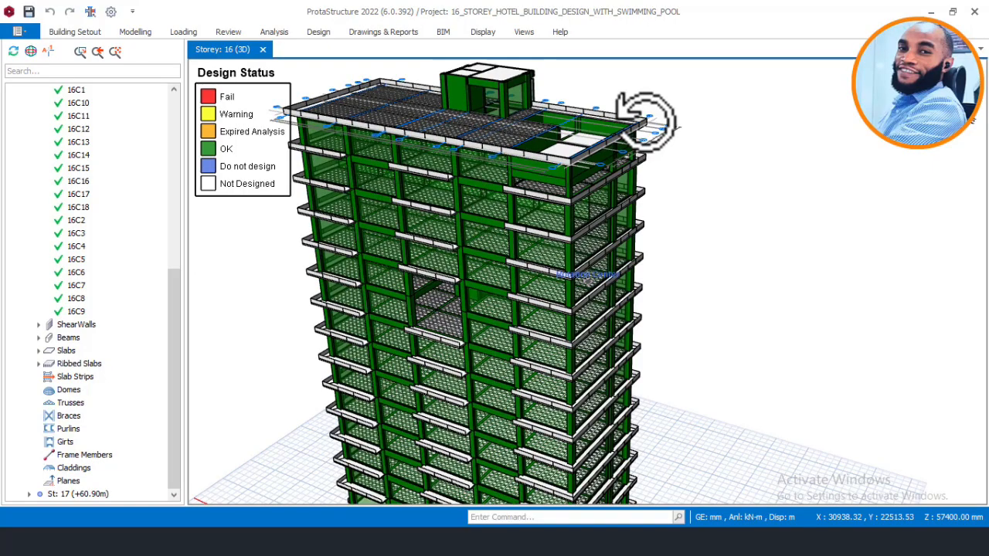
{"action": "middle_click_drag", "start_coordinate": [645, 119], "coordinate": [646, 120]}
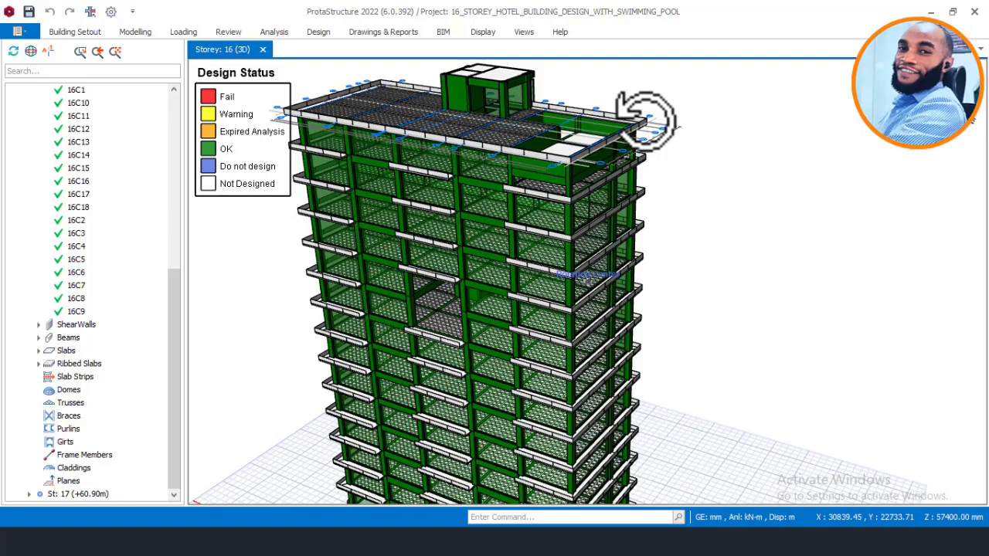
{"action": "mouse_move", "coordinate": [645, 120]}
{"action": "middle_mouse_down"}
{"action": "mouse_move", "coordinate": [641, 111]}
{"action": "mouse_move", "coordinate": [609, 117]}
{"action": "mouse_move", "coordinate": [641, 115]}
{"action": "mouse_move", "coordinate": [632, 116]}
{"action": "middle_mouse_up"}
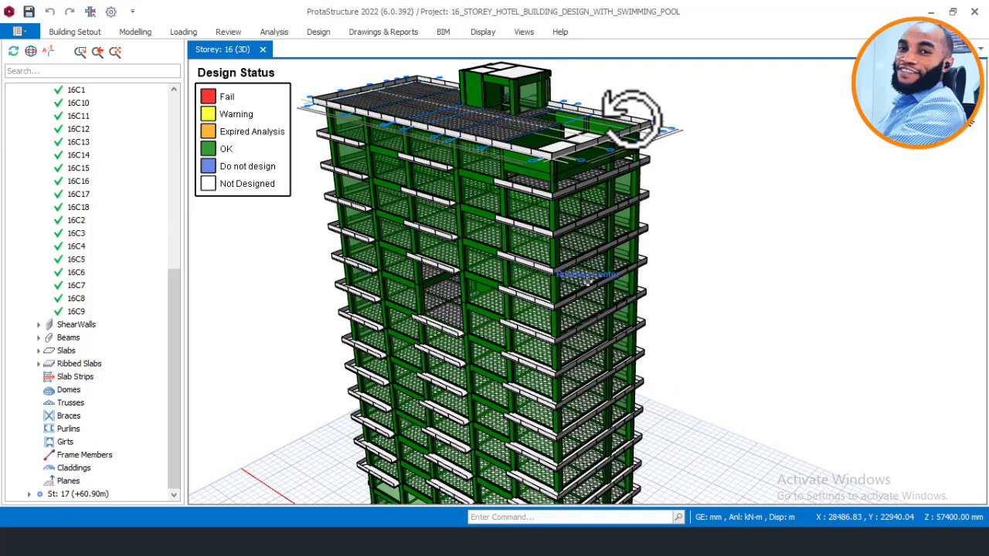
{"action": "middle_click_drag", "start_coordinate": [632, 118], "coordinate": [631, 118]}
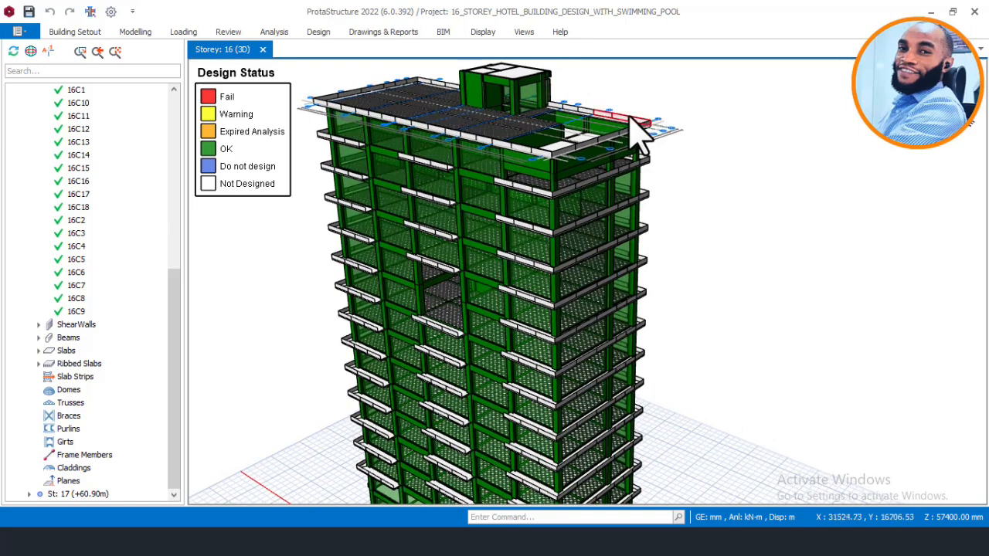
{"action": "mouse_move", "coordinate": [631, 119]}
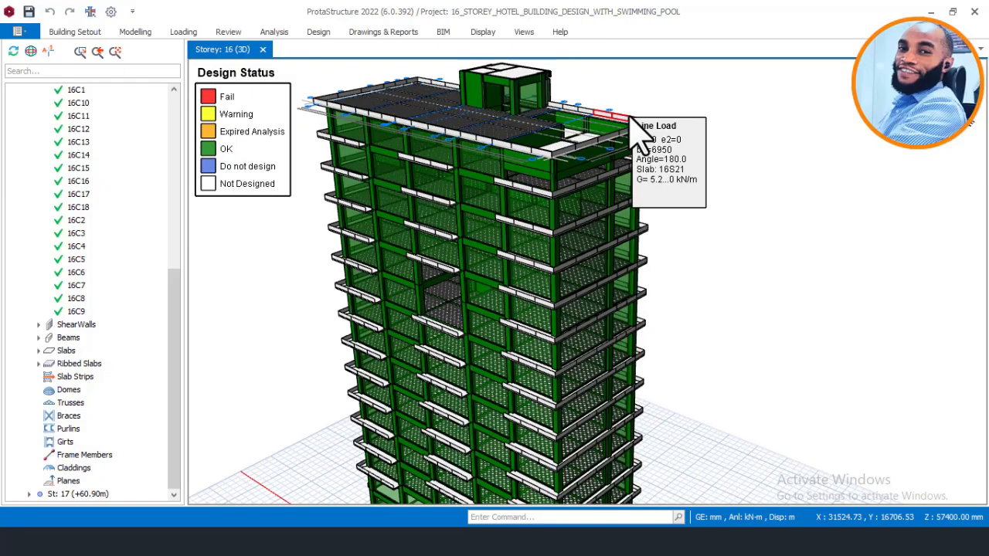